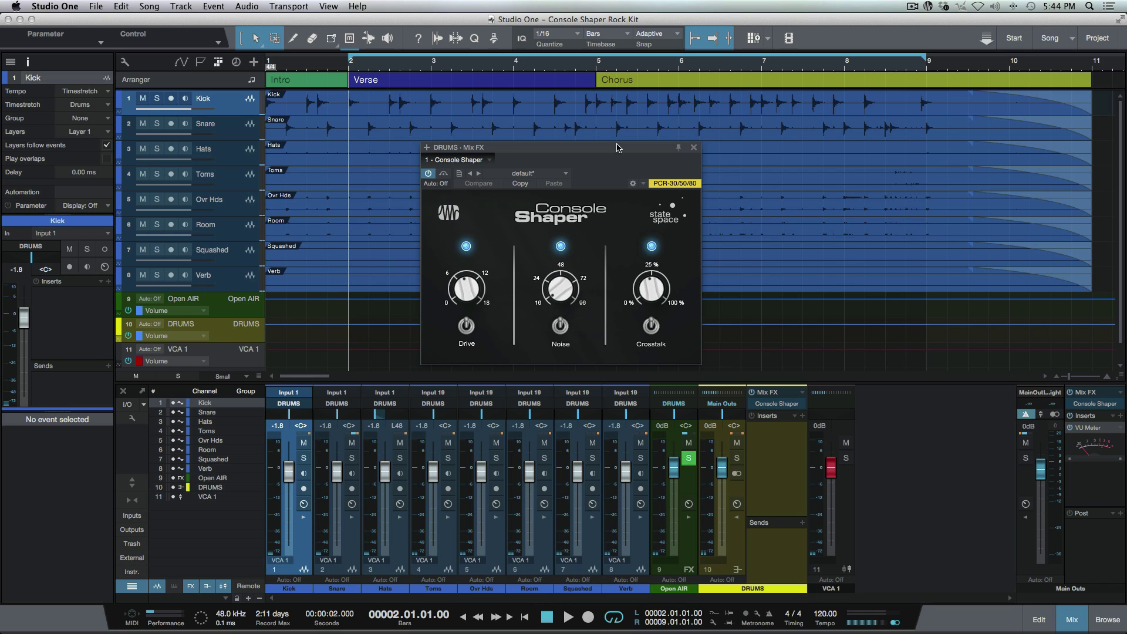
- Close the Console Shaper window and play the full drum mix from the start of the song
left_click(693, 147)
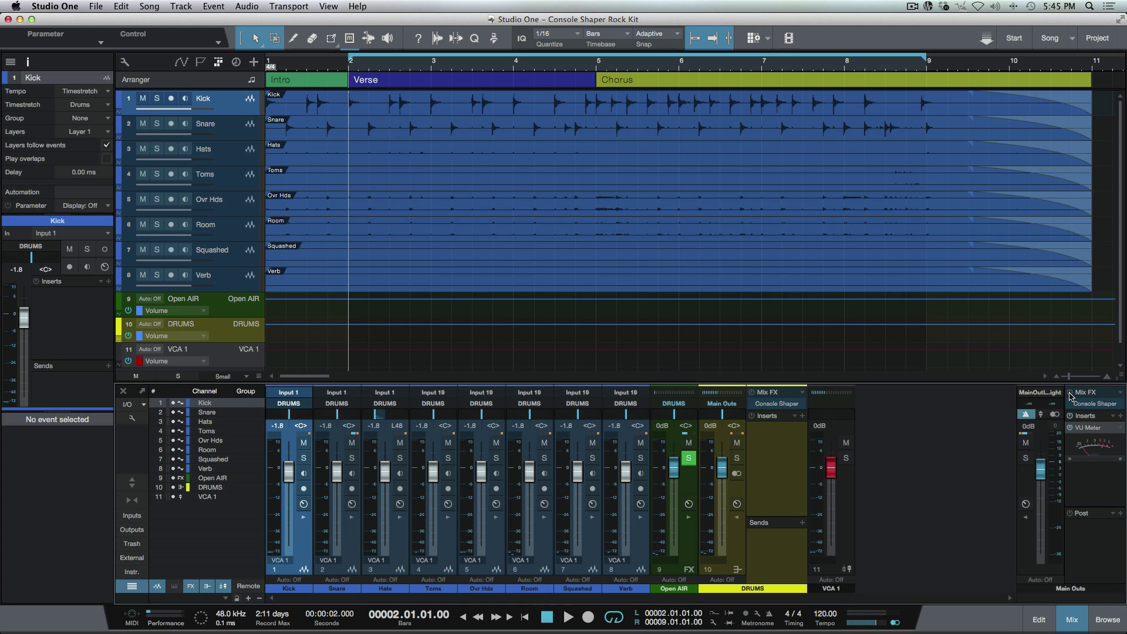
key("comma")
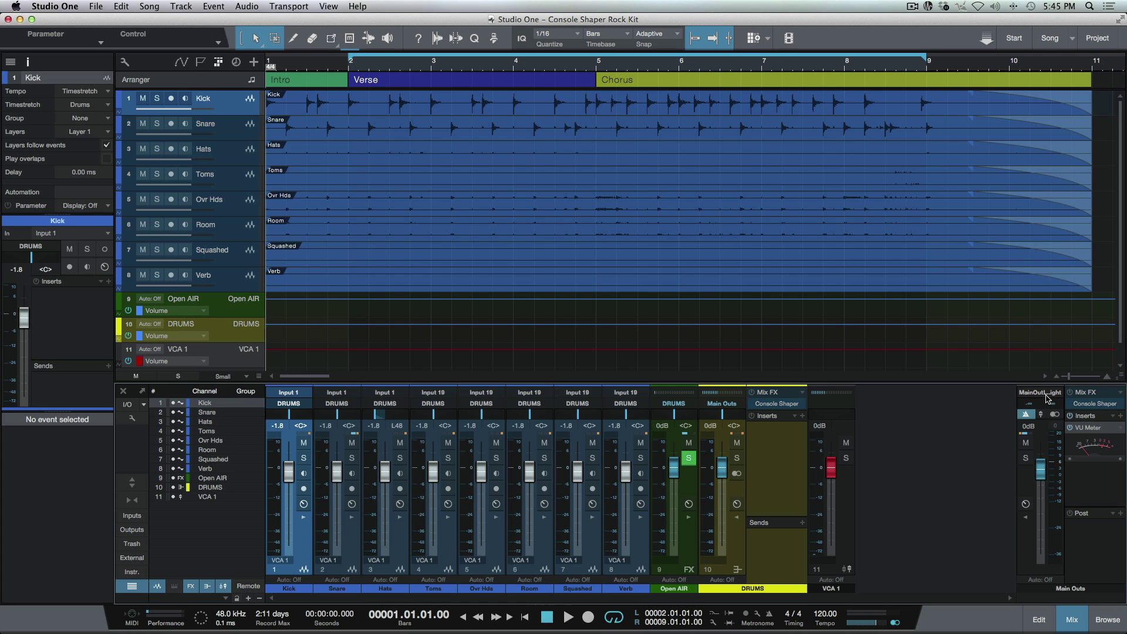
key("space")
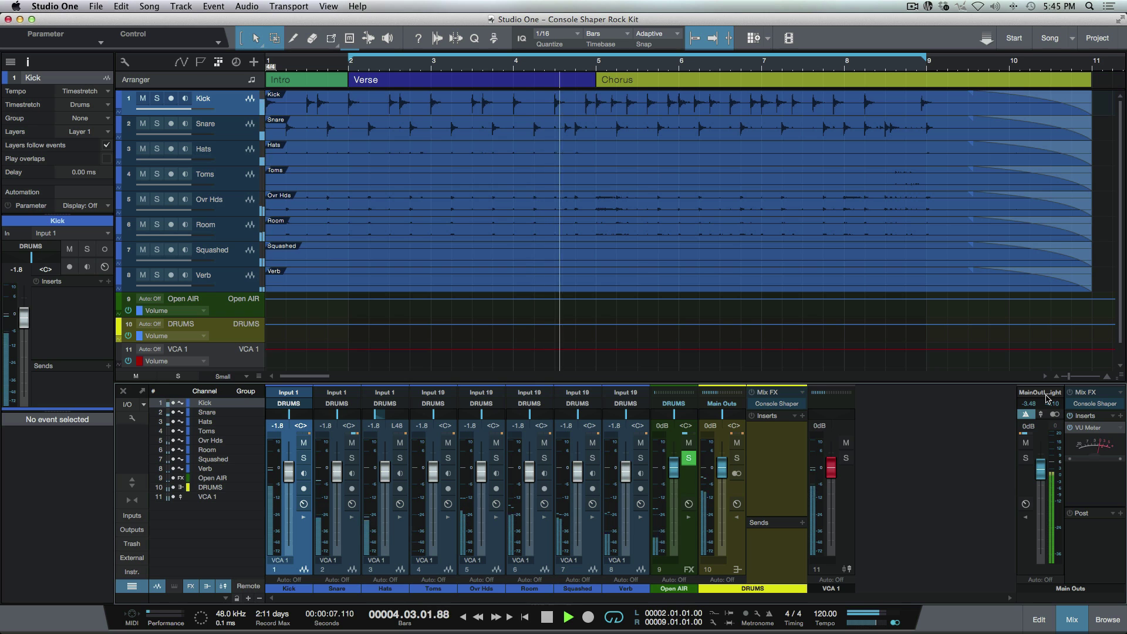
key("space")
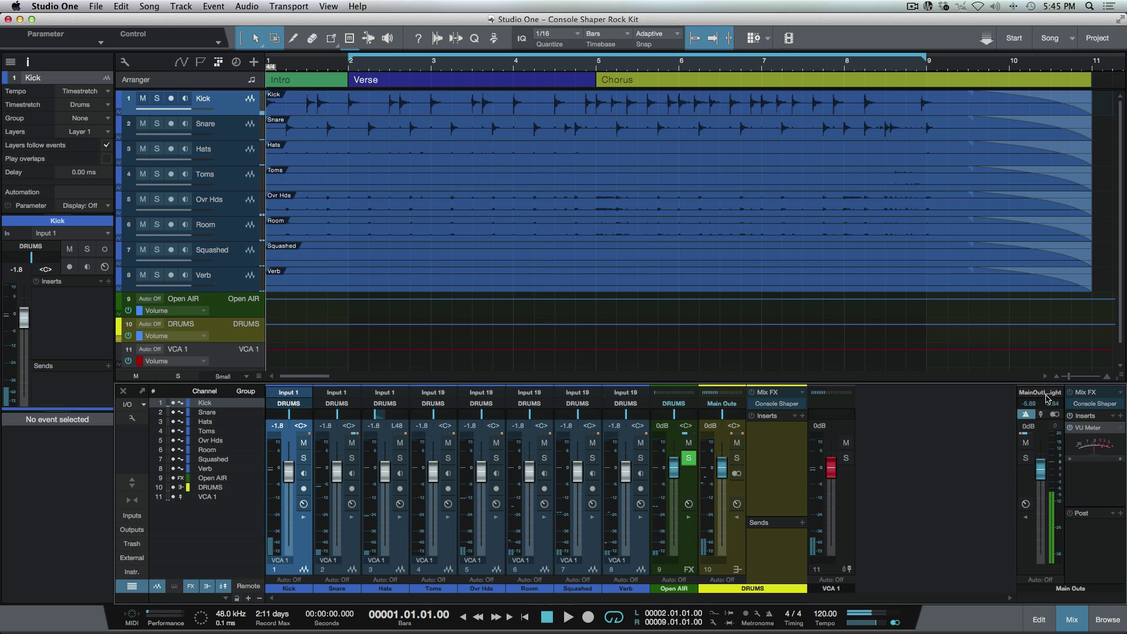
- Expand the Snare channel, audition it soloed with its Open AIR send, and restore the full mix with the channel collapsed
left_click(351, 517)
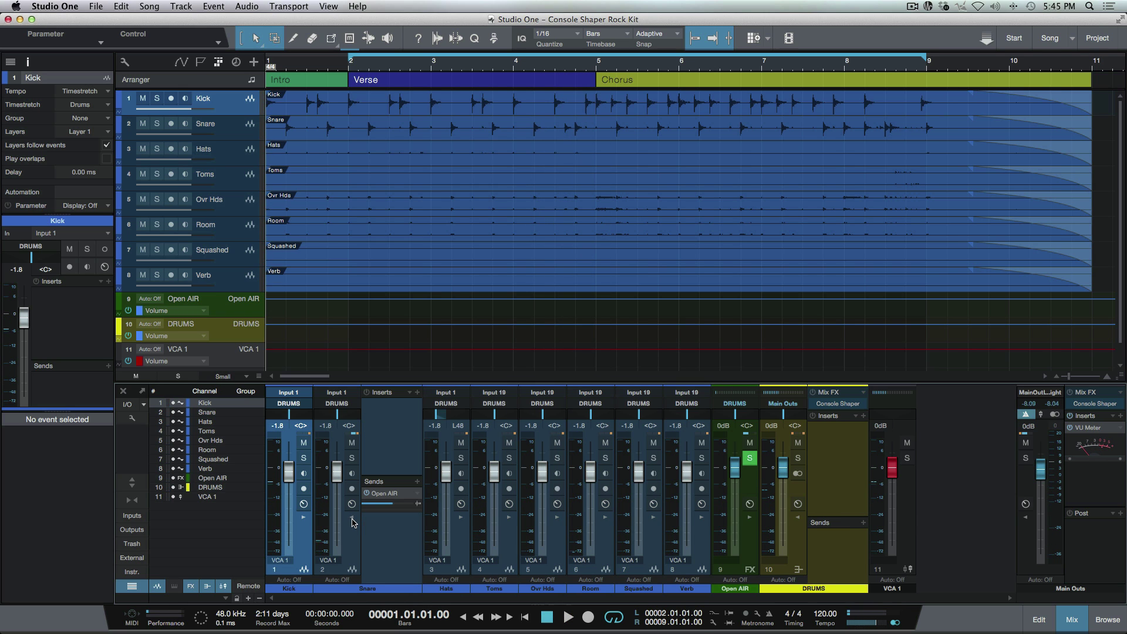
left_click(351, 458)
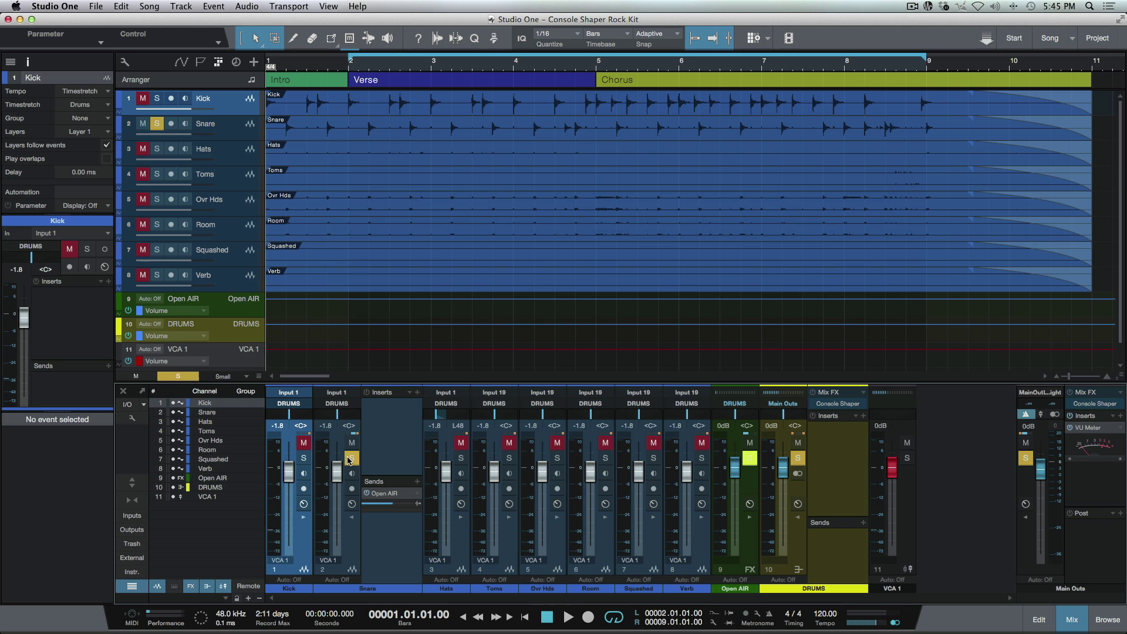
key("space")
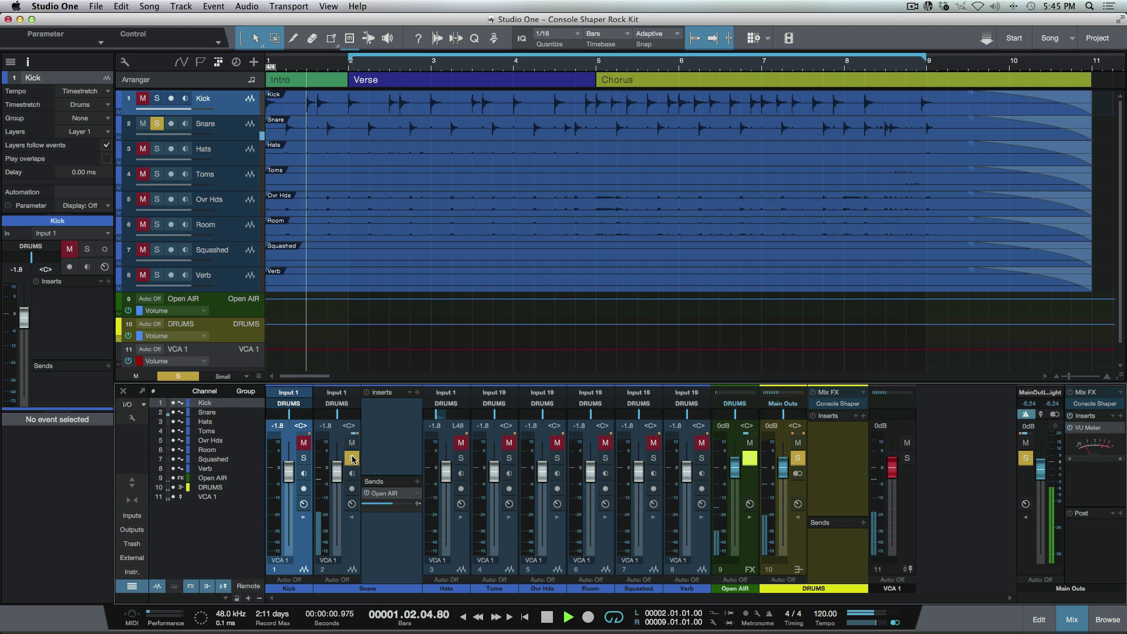
left_click(368, 493)
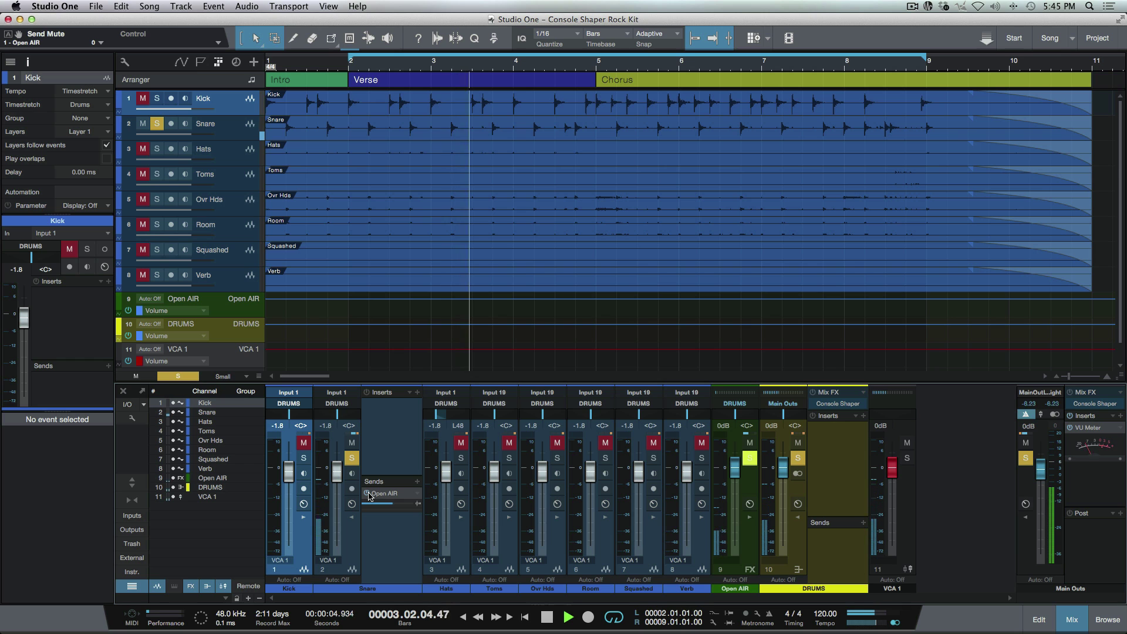
key("shift+s")
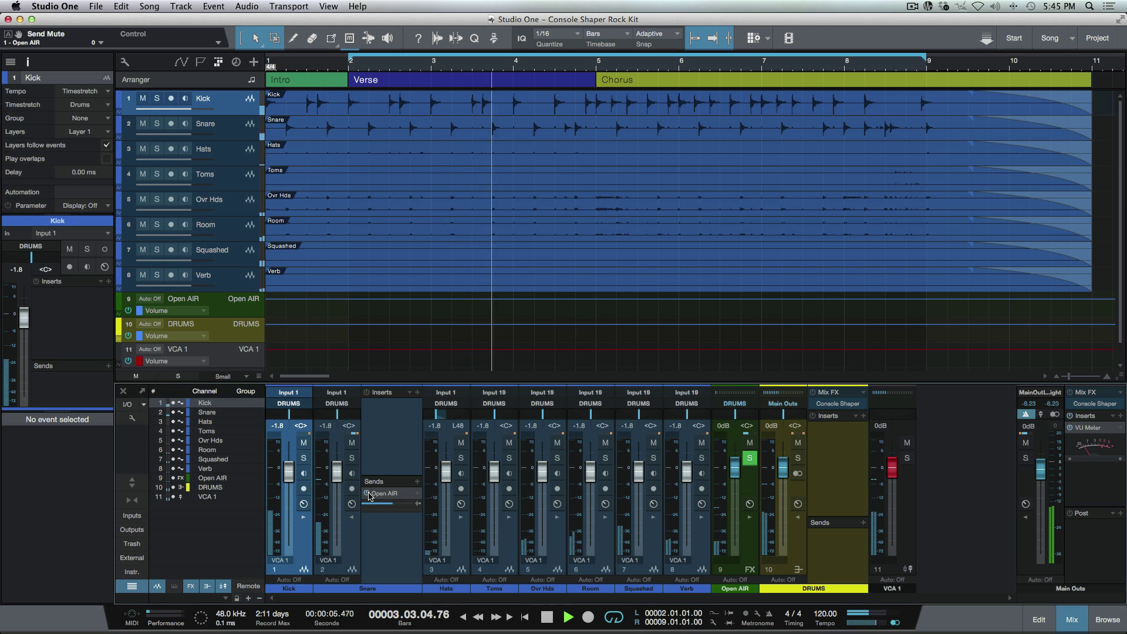
left_click(352, 519)
key("space")
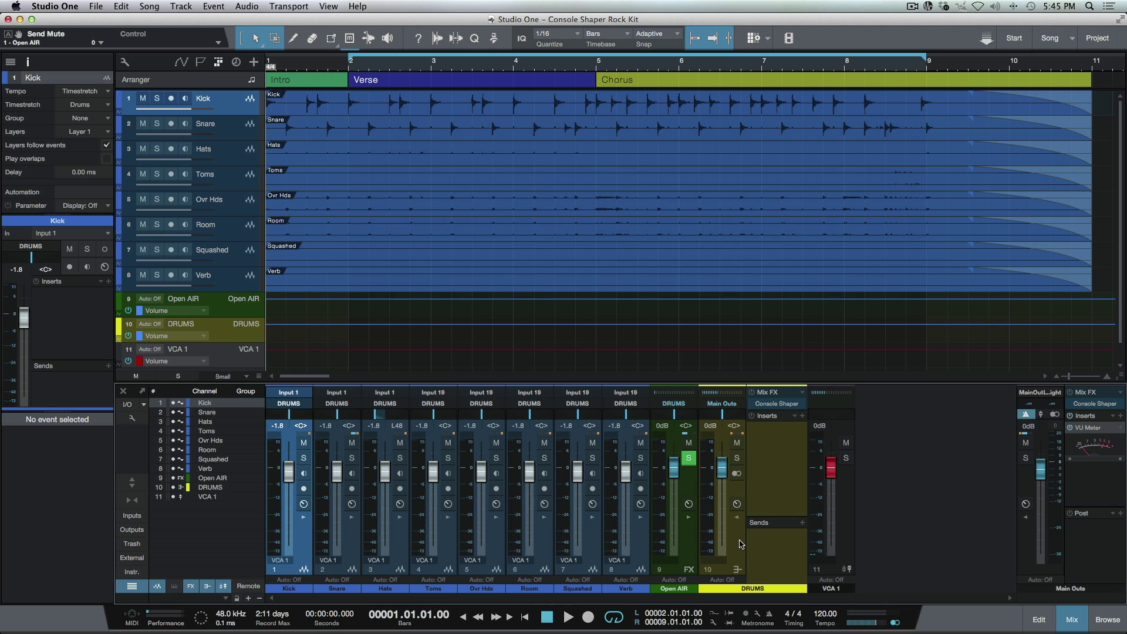
- Open the Console Shaper Mix FX on the DRUMS bus
left_click(783, 405)
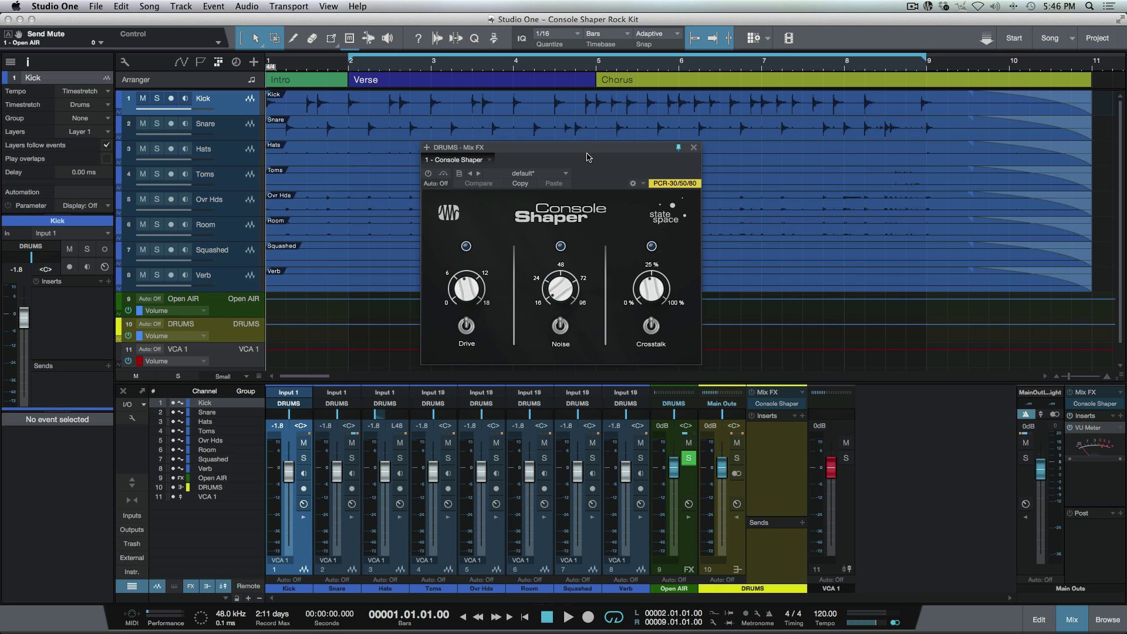
left_click(693, 149)
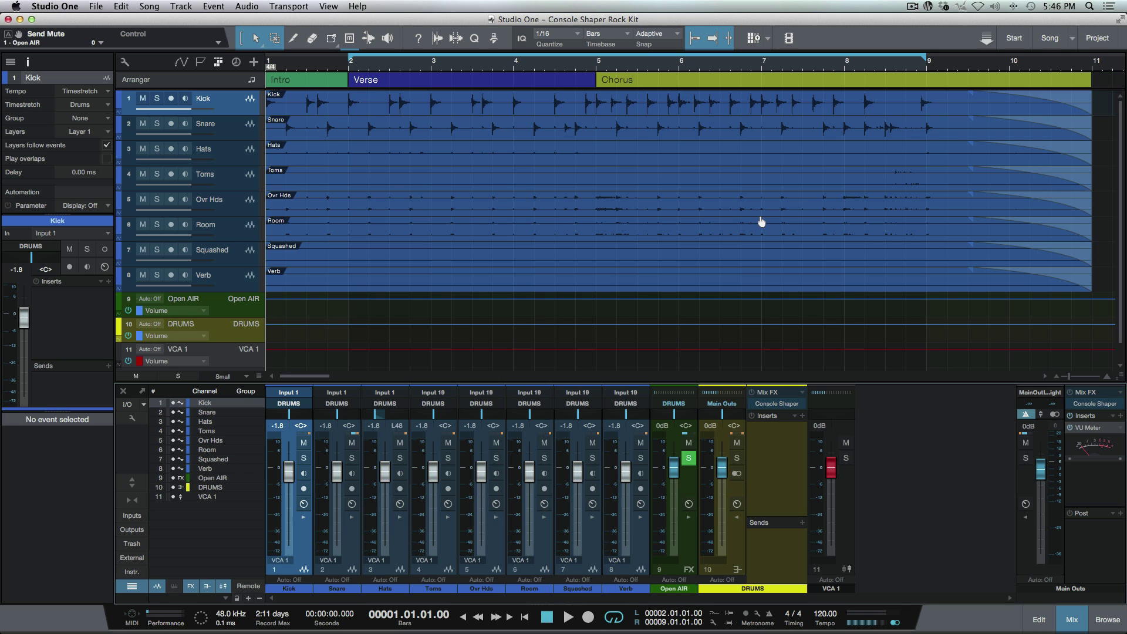
left_click(778, 404)
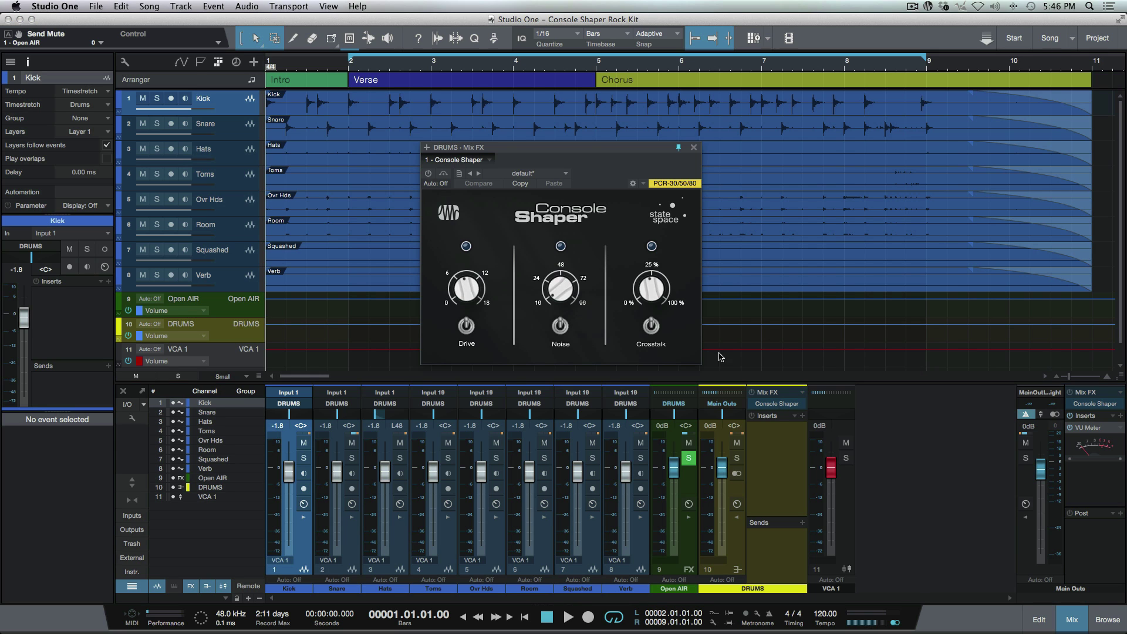
- Play the loop from bar 2, compare the drums with Console Shaper off and on, and leave it activated
mouse_move(473, 299)
key("KP_1")
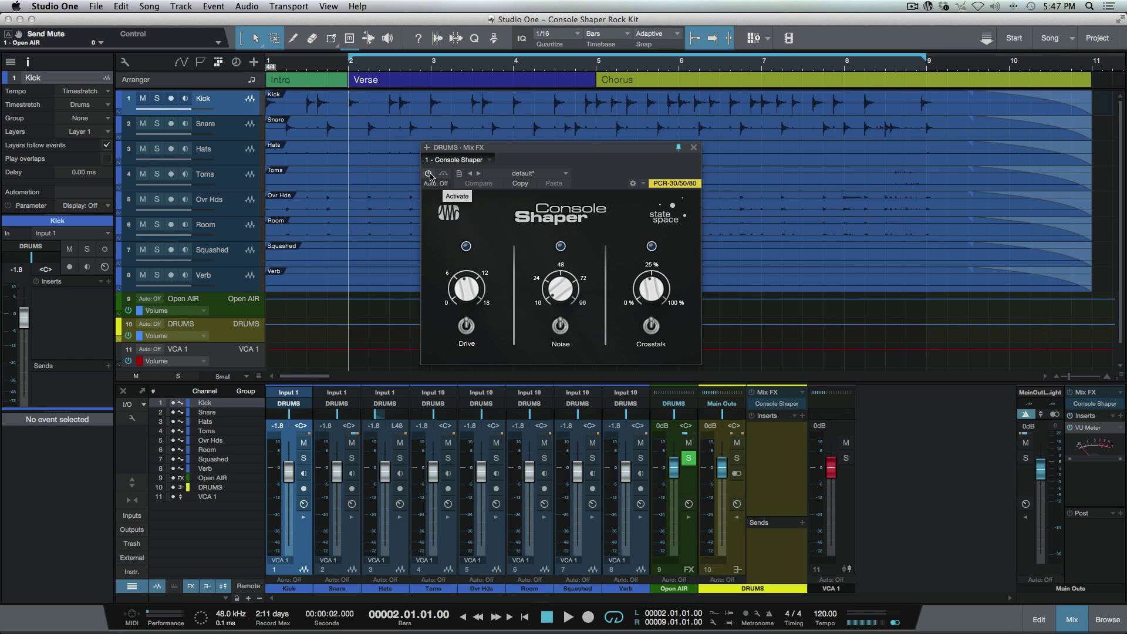
key("space")
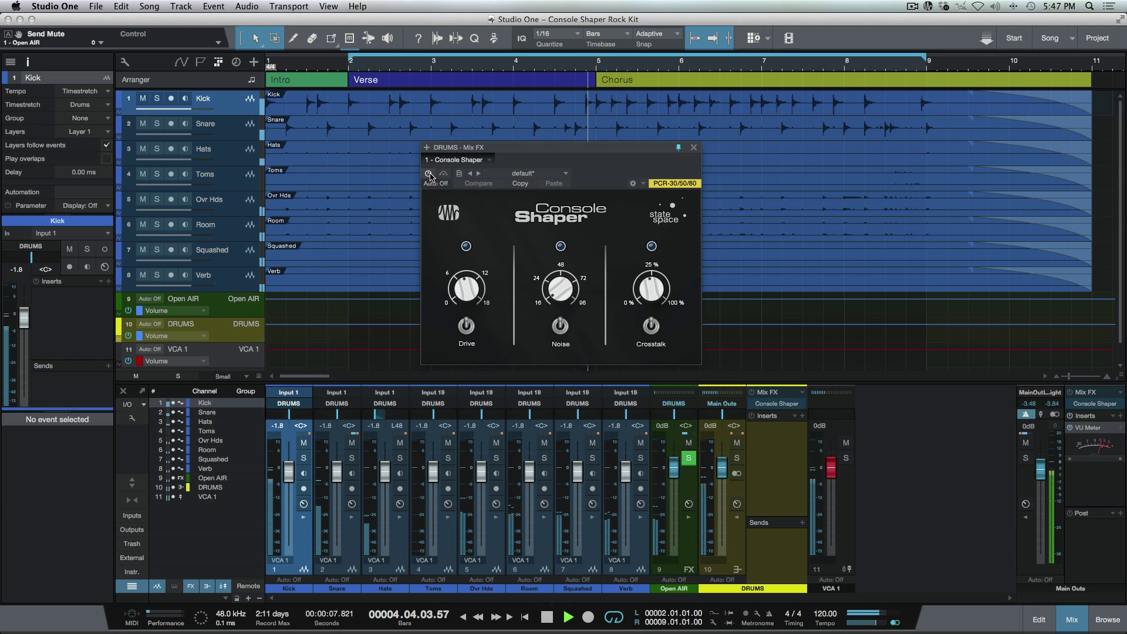
left_click(428, 173)
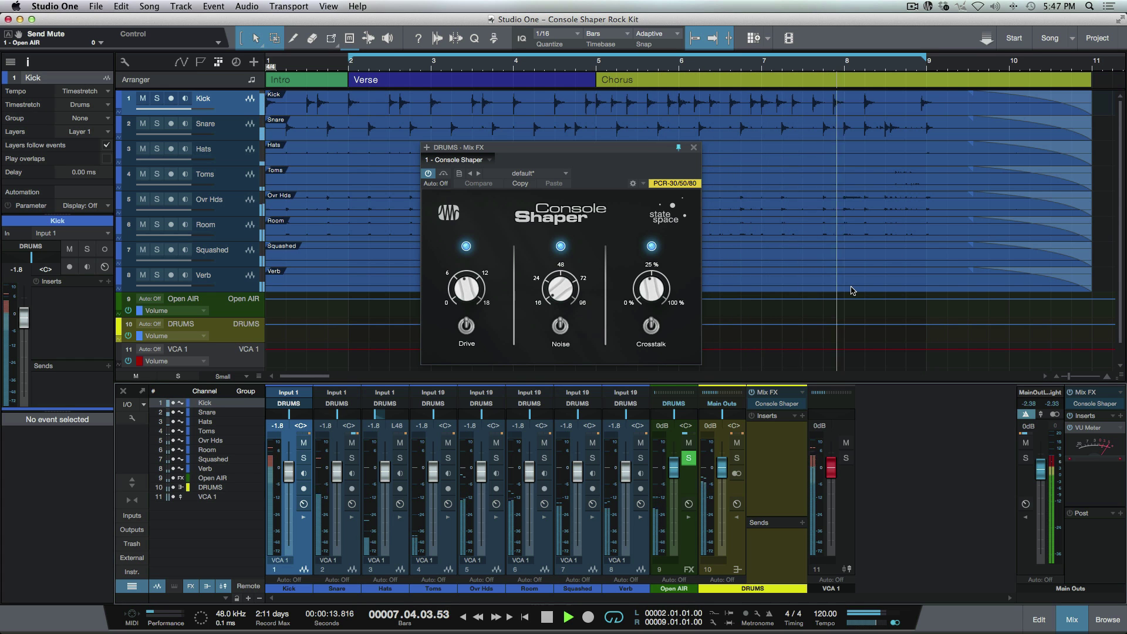
left_click(428, 174)
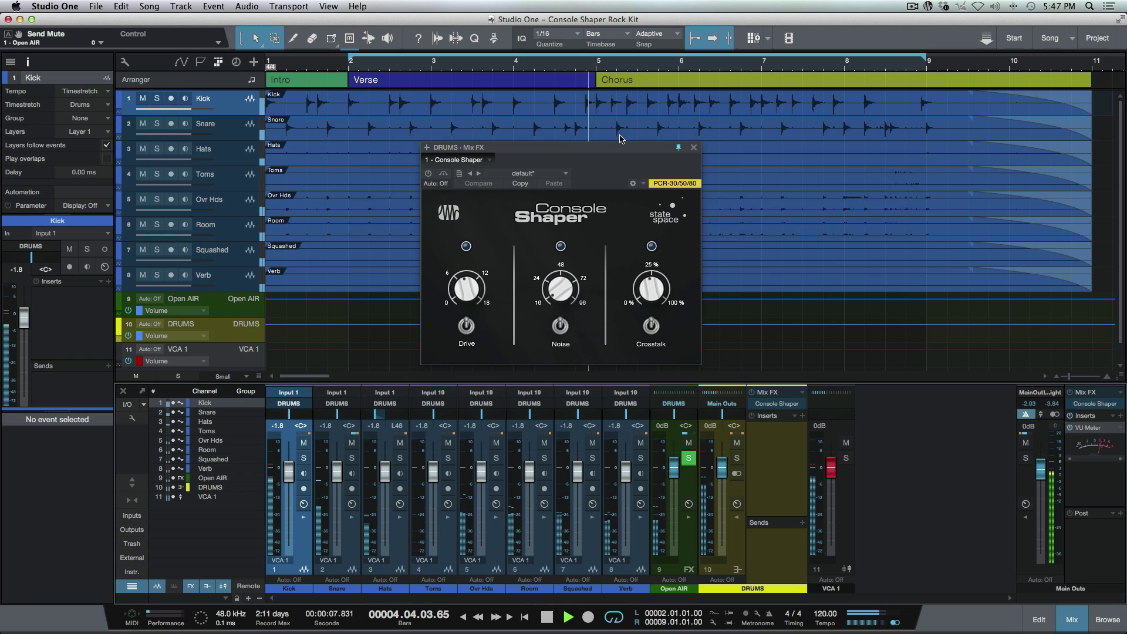
left_click(428, 174)
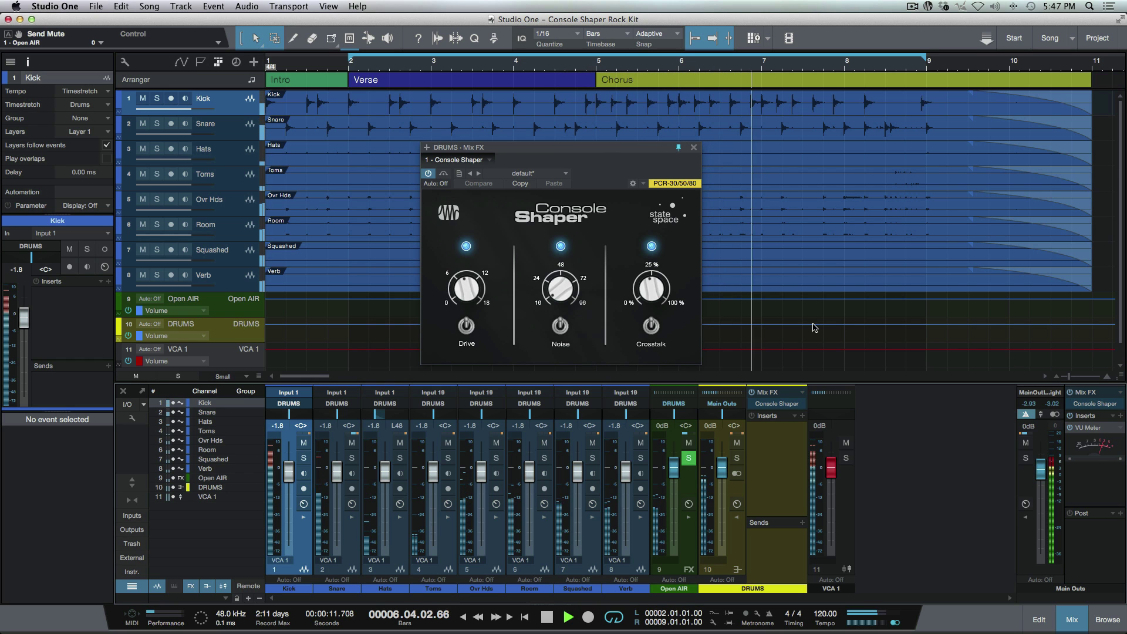
key("space")
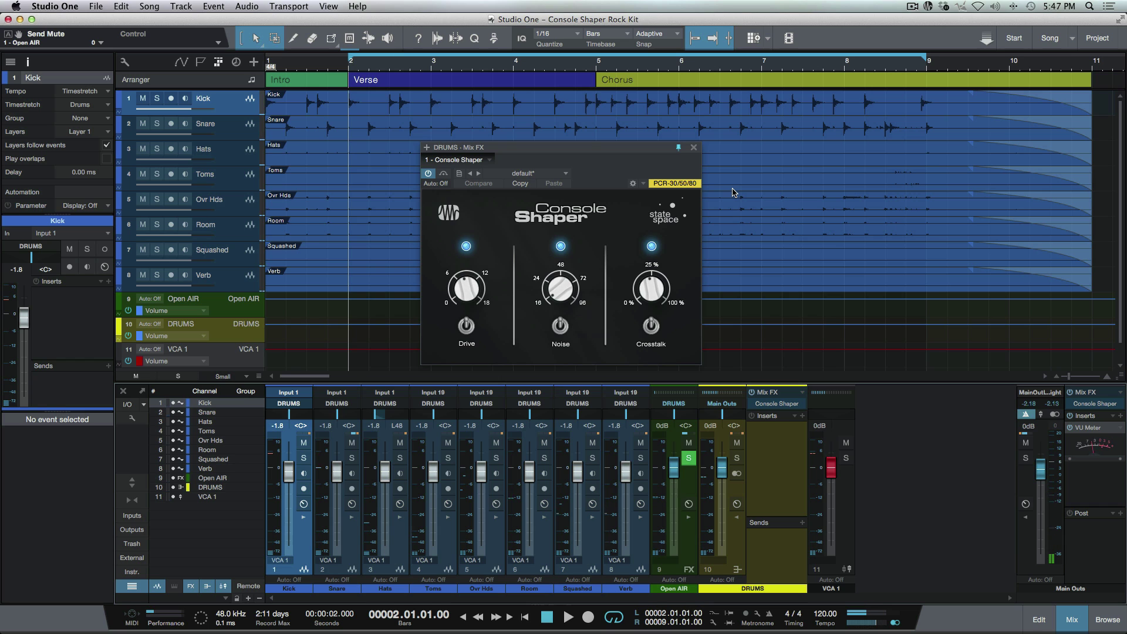
- Enlarge the mixer to show every channel's inserts and sends, with the DRUMS Console Shaper window reopened
key("Escape")
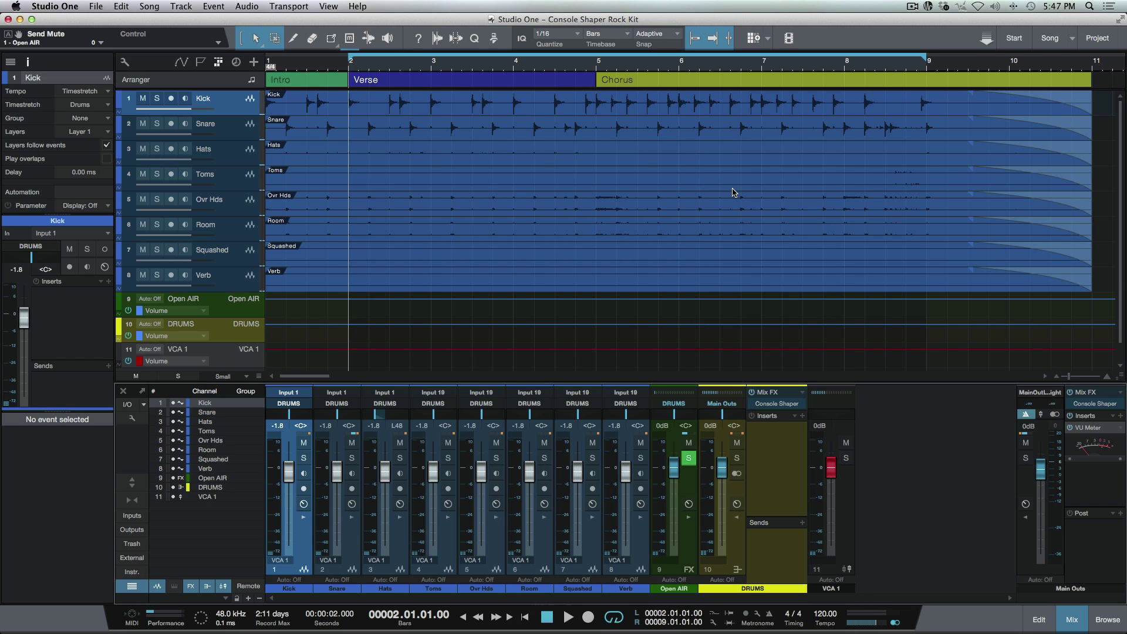
key("shift+F3")
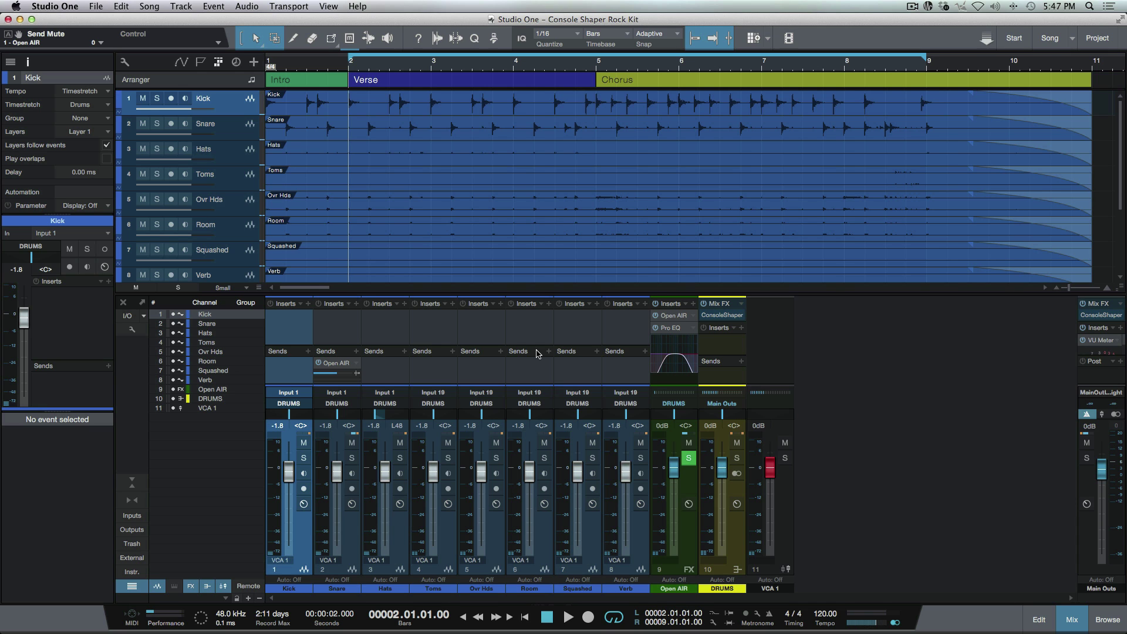
key("F11")
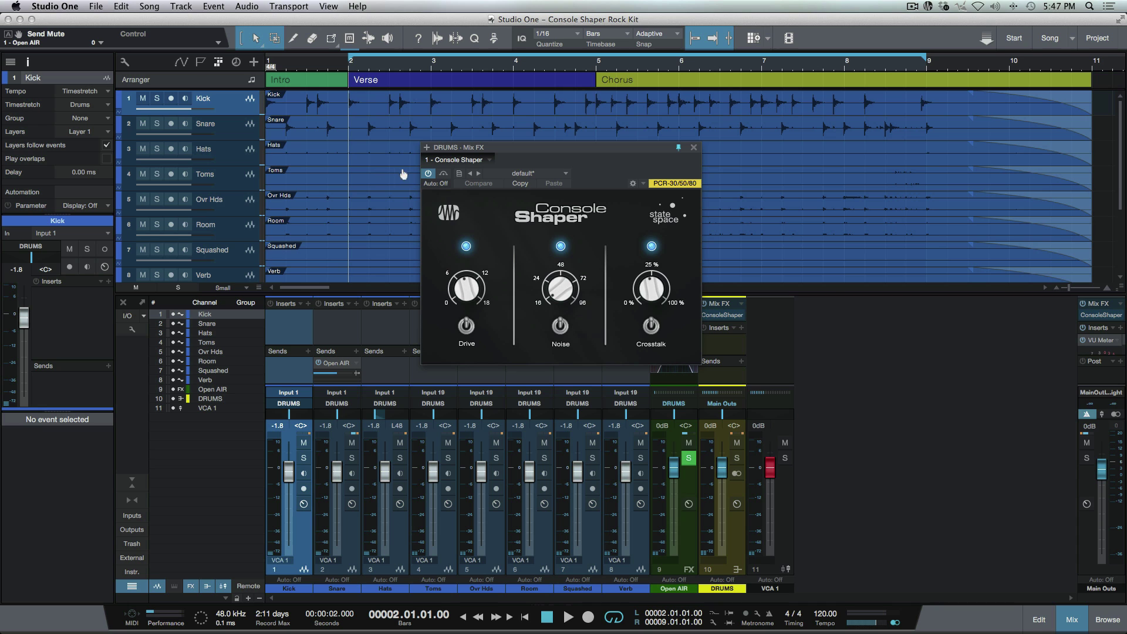
- Bypass Console Shaper, play the loop again, and reactivate it during playback to compare the sound
left_click(428, 173)
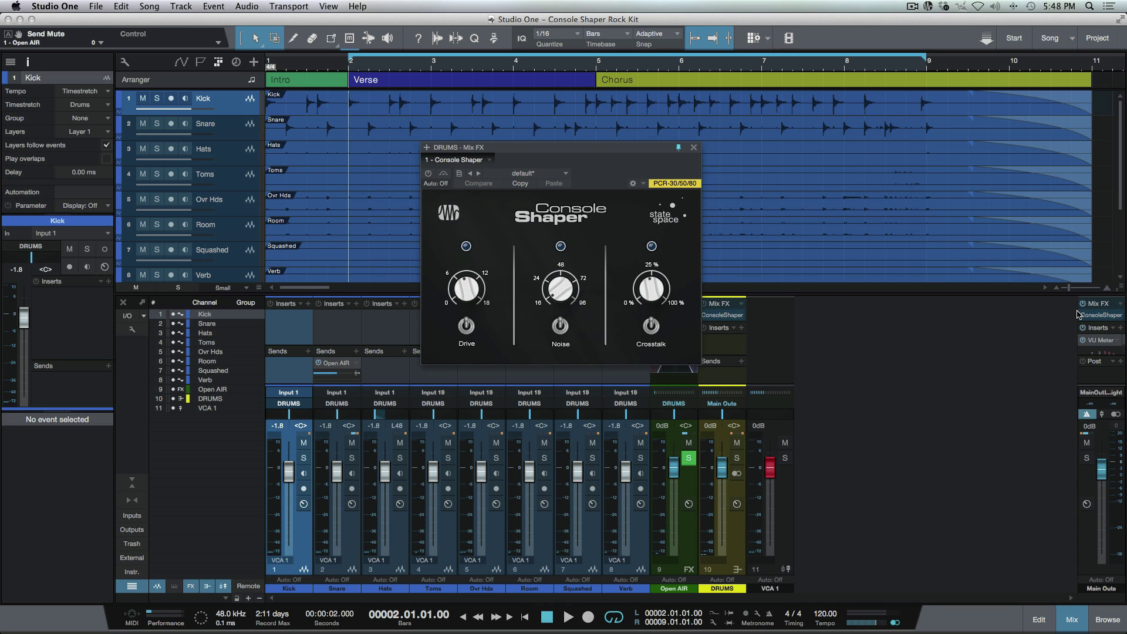
key("space")
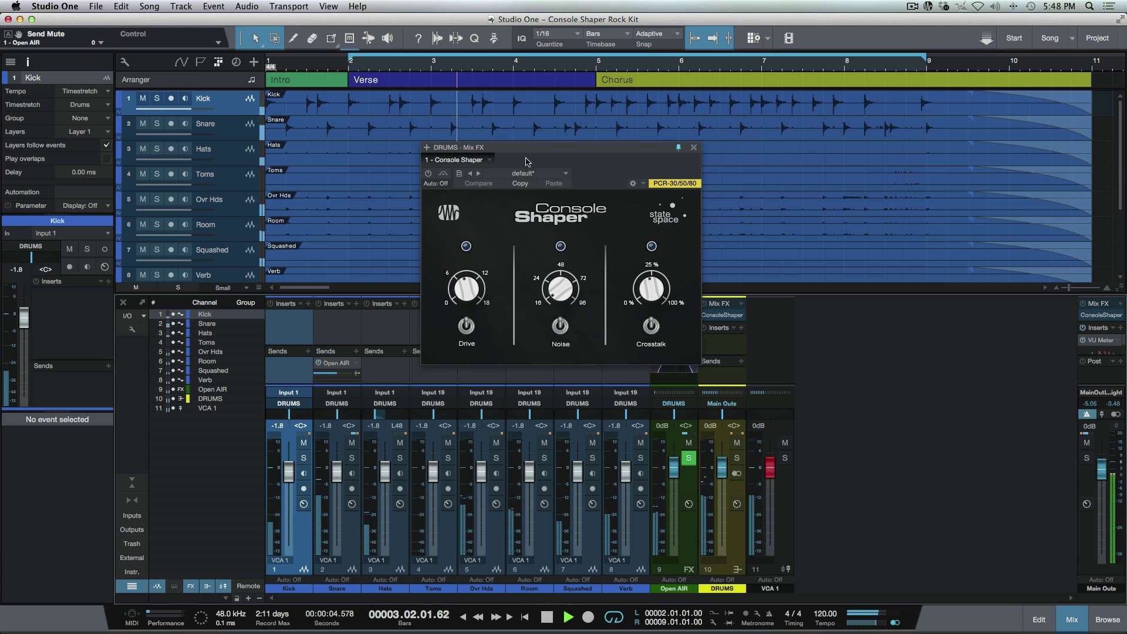
left_click(428, 175)
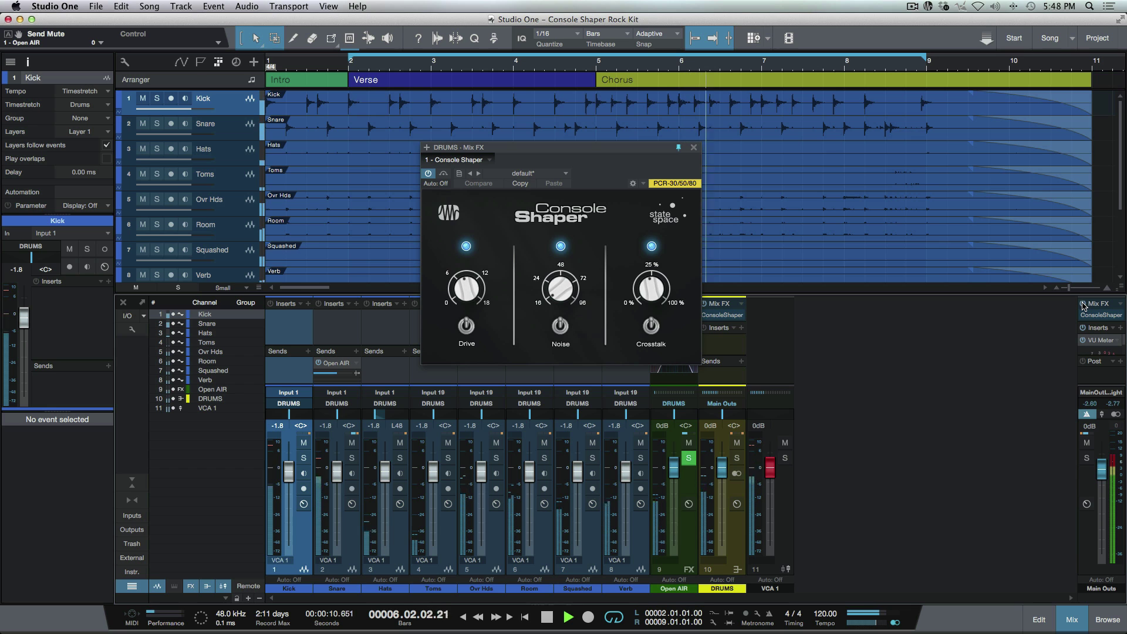
key("space")
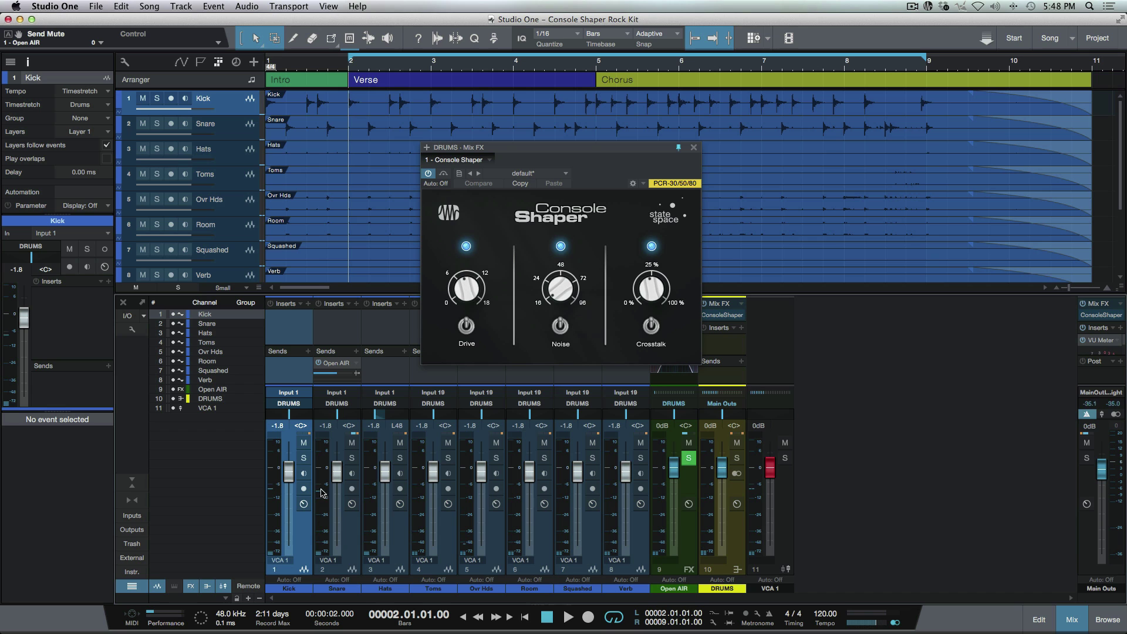
- Solo the Kick and raise Console Shaper's Drive from 0 dB to 18 dB during playback
left_click(304, 459)
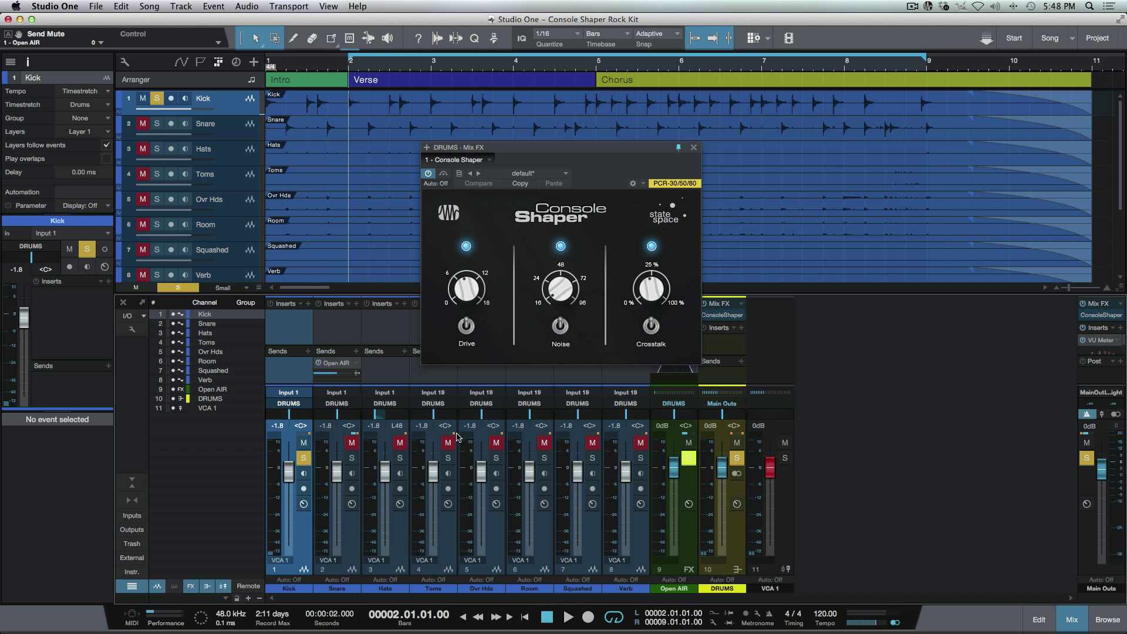
left_click_drag(467, 294, 464, 413)
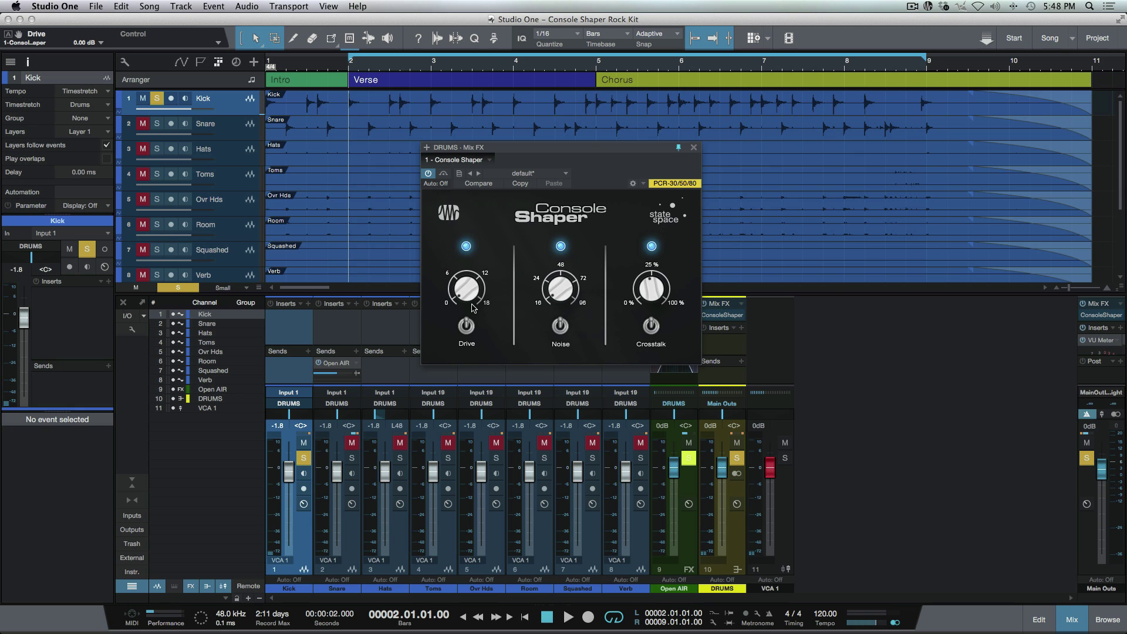
key("space")
left_click_drag(467, 288, 478, 183)
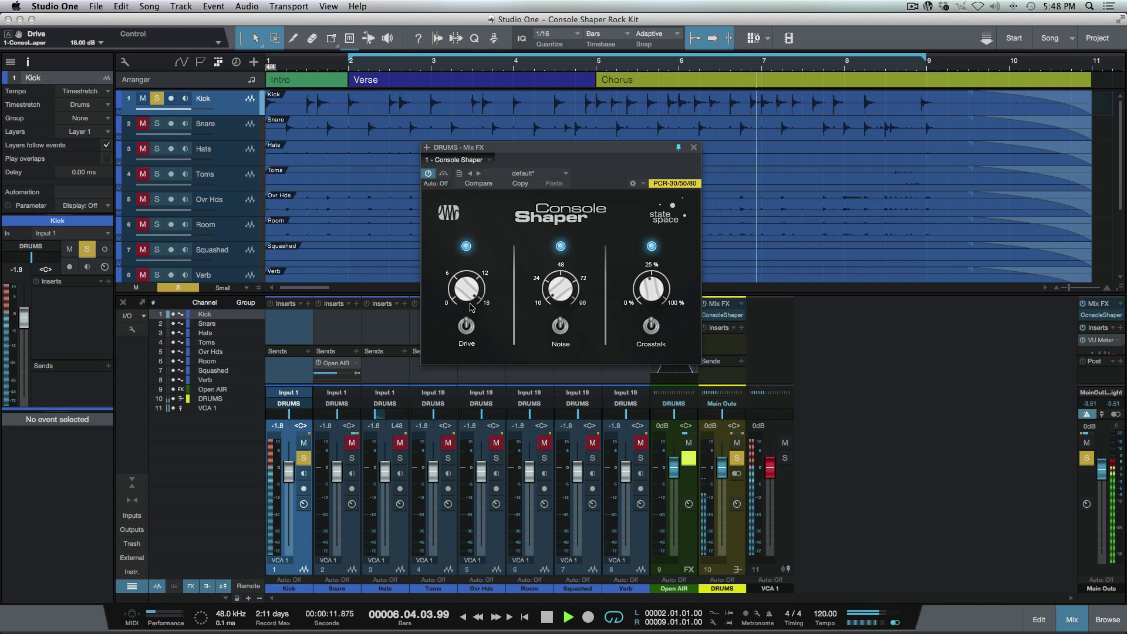
- Switch the Drive stage off and on during playback, vary its amount, and set it to 18 dB
left_click(467, 326)
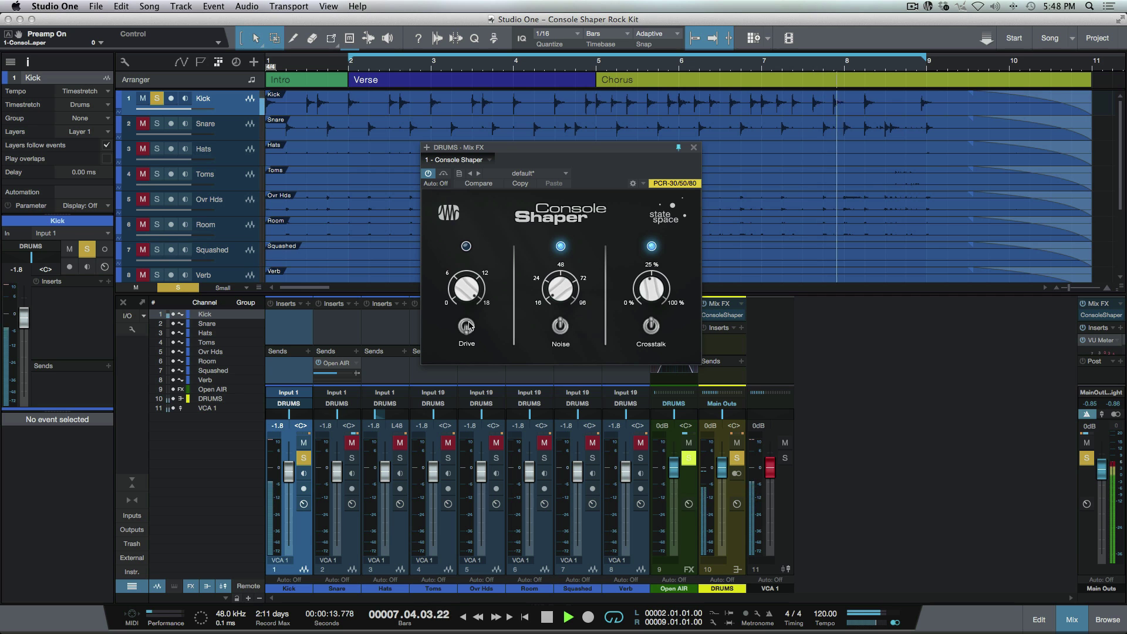
left_click(467, 325)
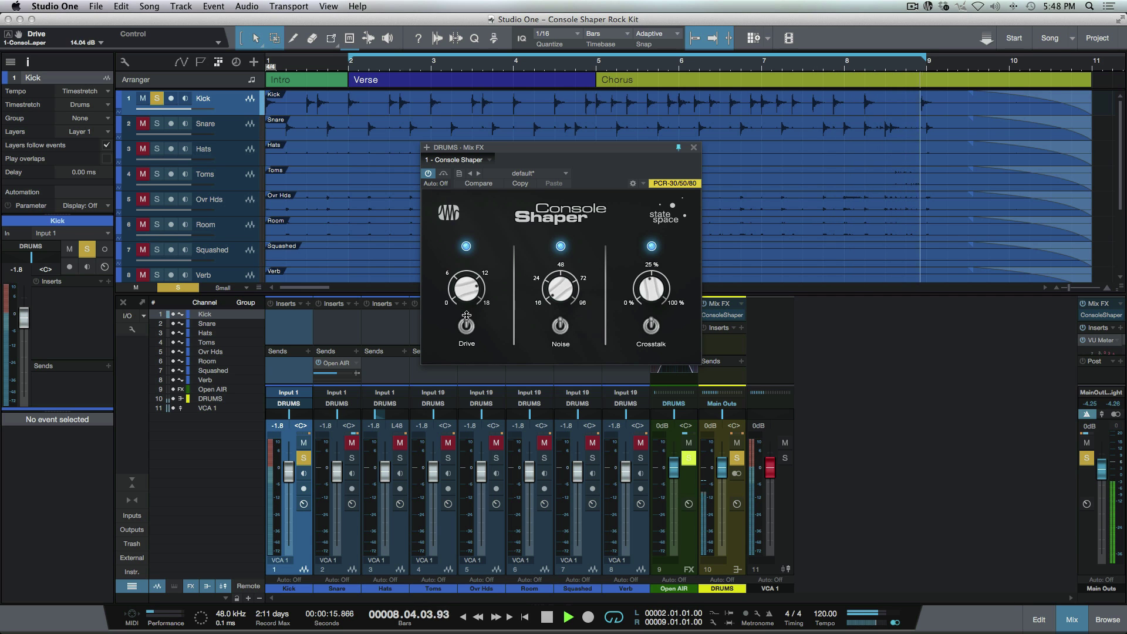
left_click_drag(466, 315, 472, 284)
key("space")
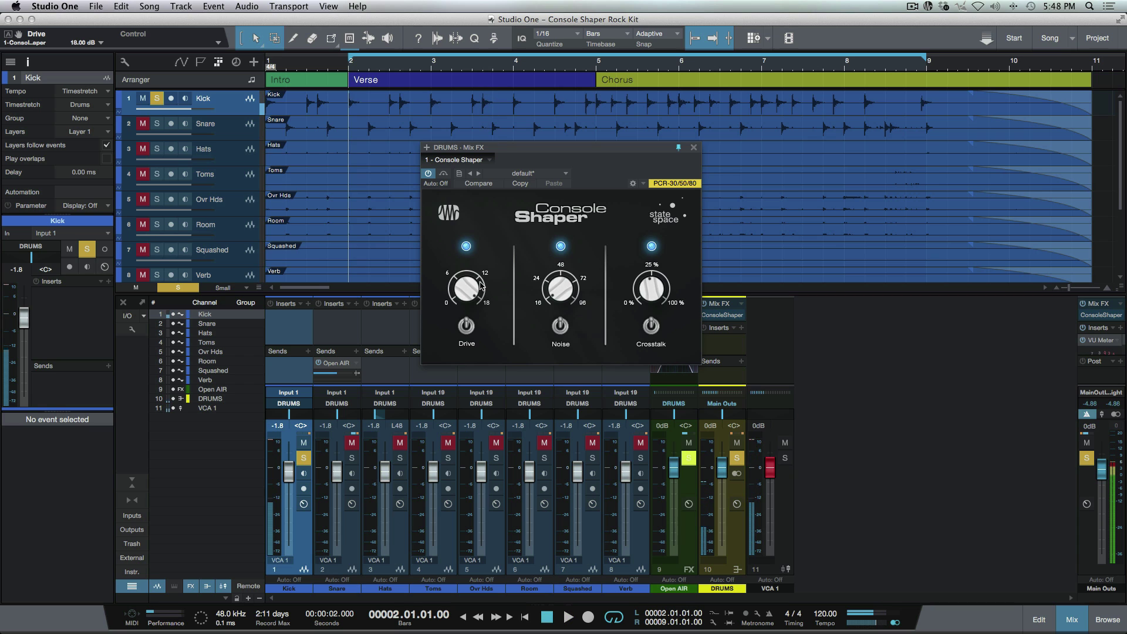
- Try Console Shaper's Noise at 96, toggle its noise stage, and audition the soloed Kick with Noise set to 24
left_click_drag(560, 289, 568, 202)
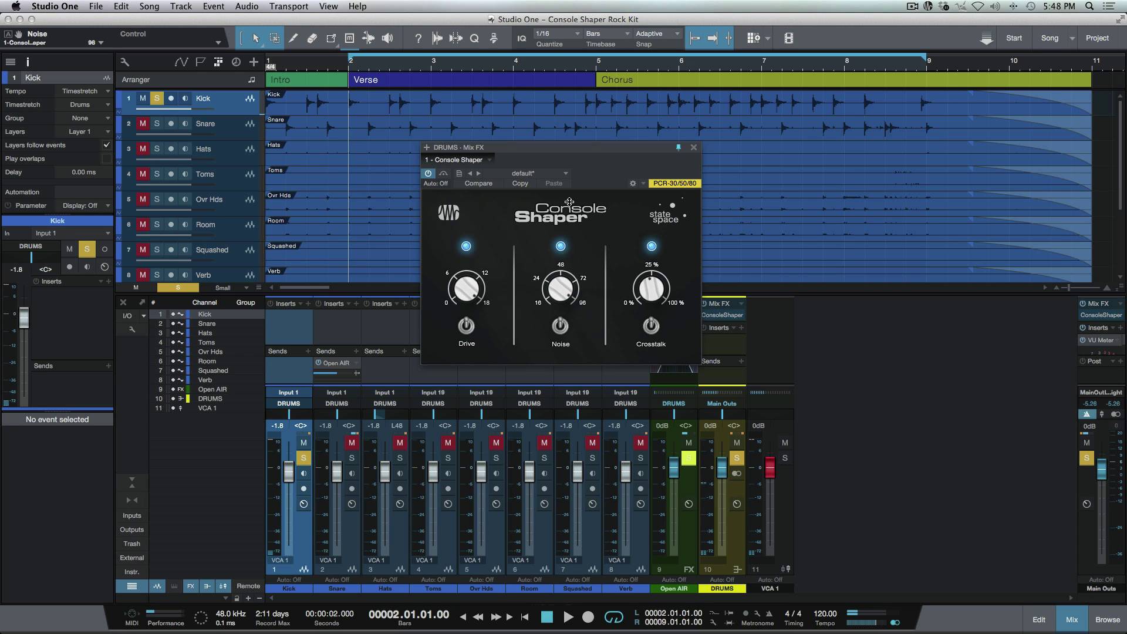
left_click(559, 327)
left_click(559, 329)
key("space")
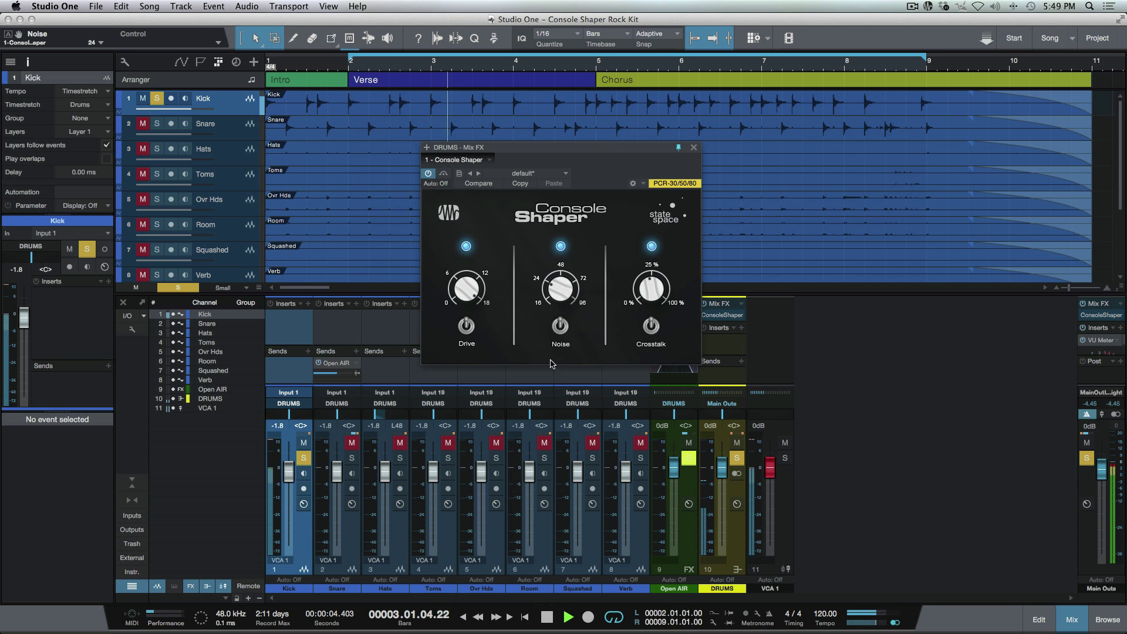
key("space")
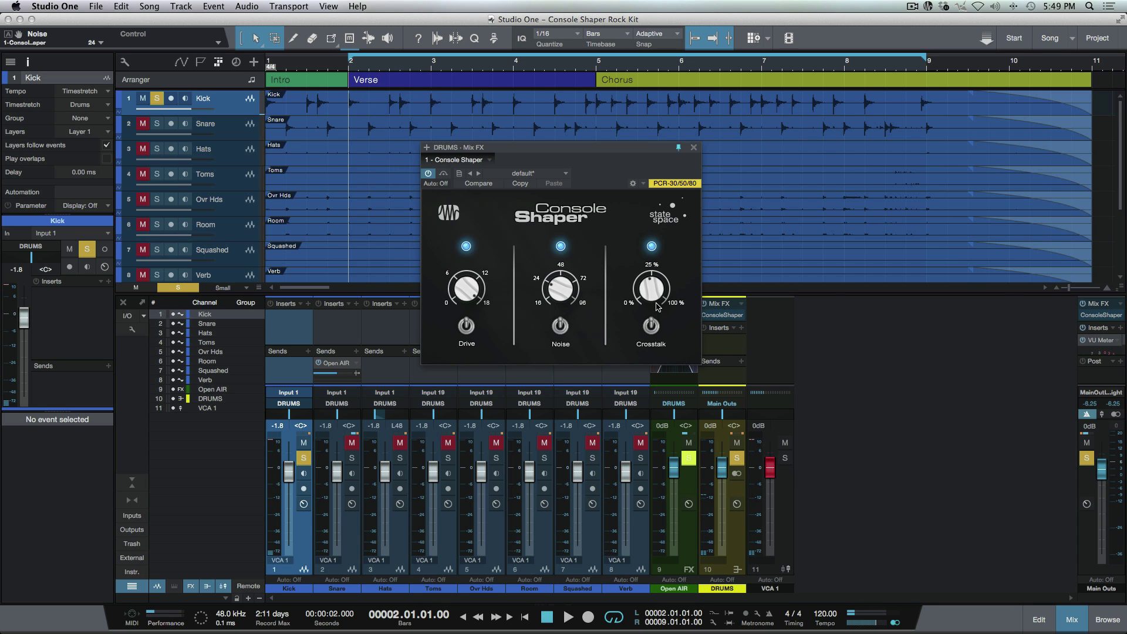
- Audition the soloed Kick while varying Console Shaper's Crosstalk, and set Crosstalk to about 12%
mouse_move(654, 288)
key("space")
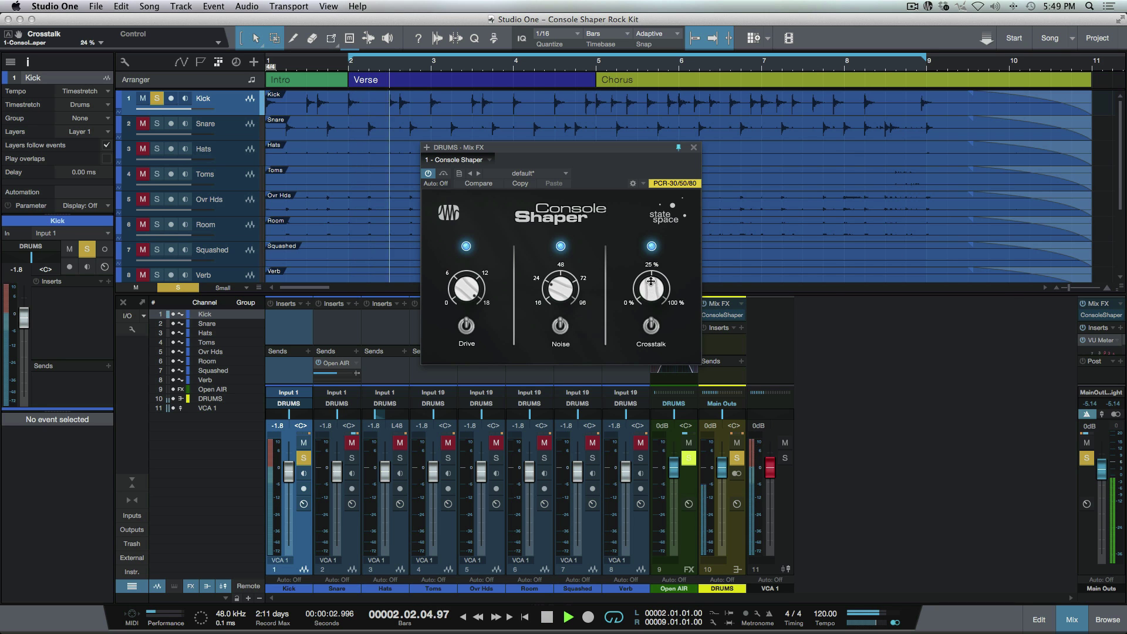
left_click_drag(657, 237, 658, 221)
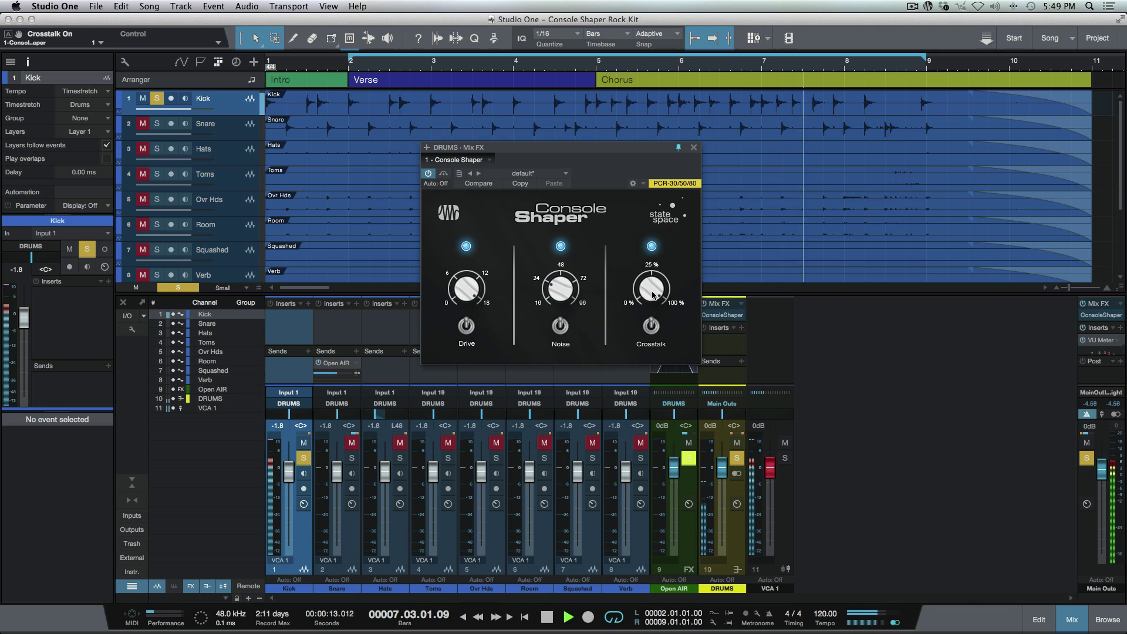
key("space")
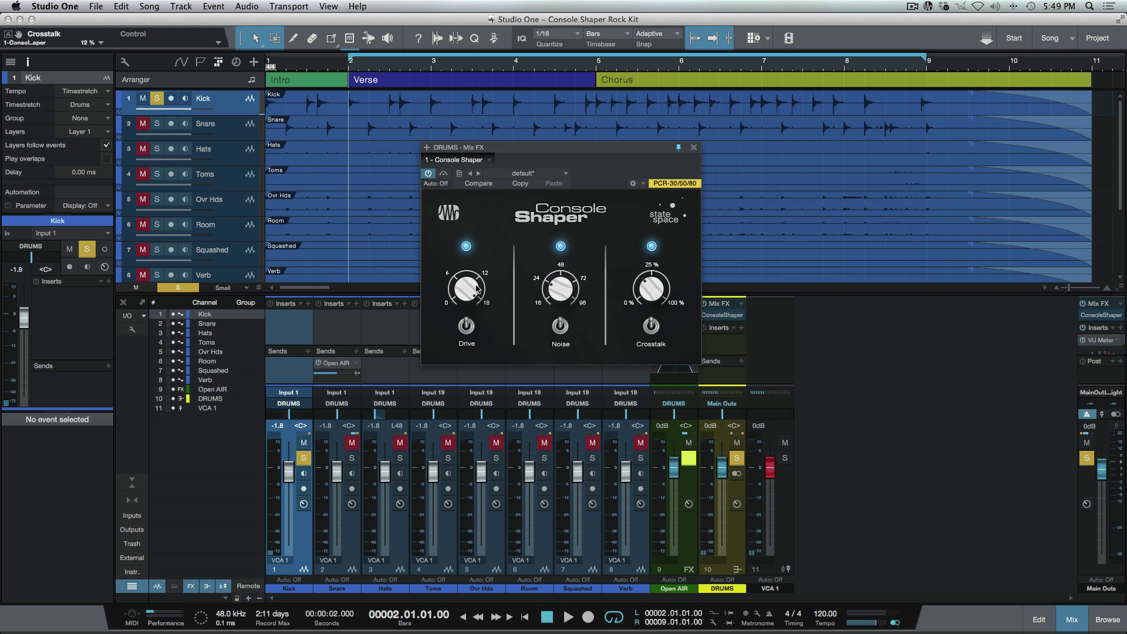
- Unsolo the Kick, play the full drum loop, and set Console Shaper's Drive to about 10 dB
left_click(304, 459)
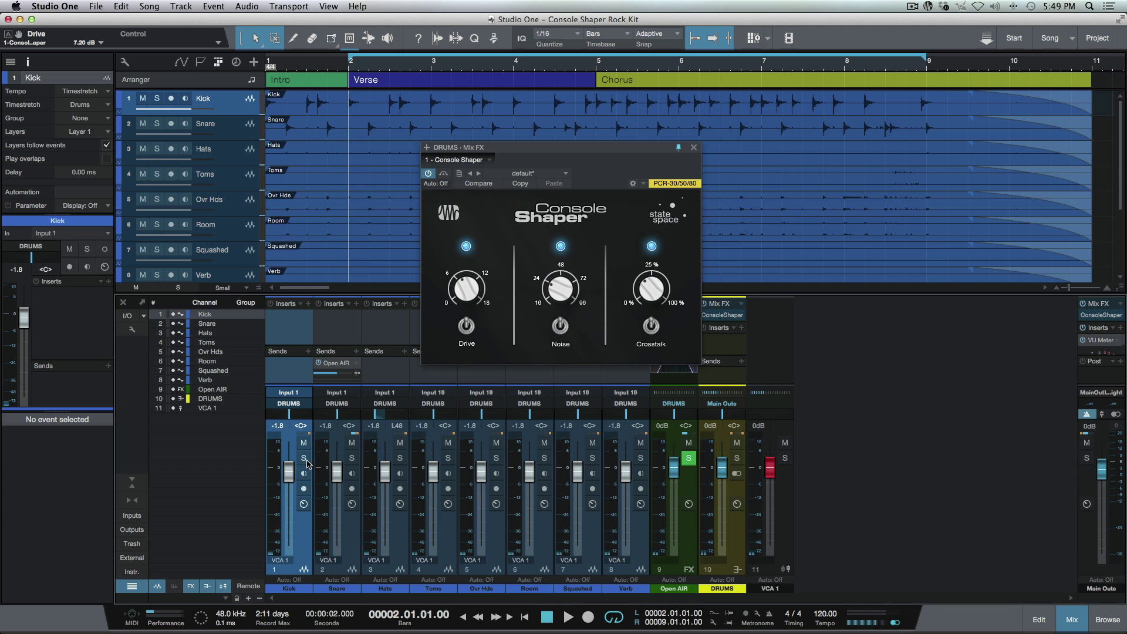
key("space")
mouse_move(467, 291)
left_mouse_down()
mouse_move(473, 248)
mouse_move(475, 286)
left_mouse_up()
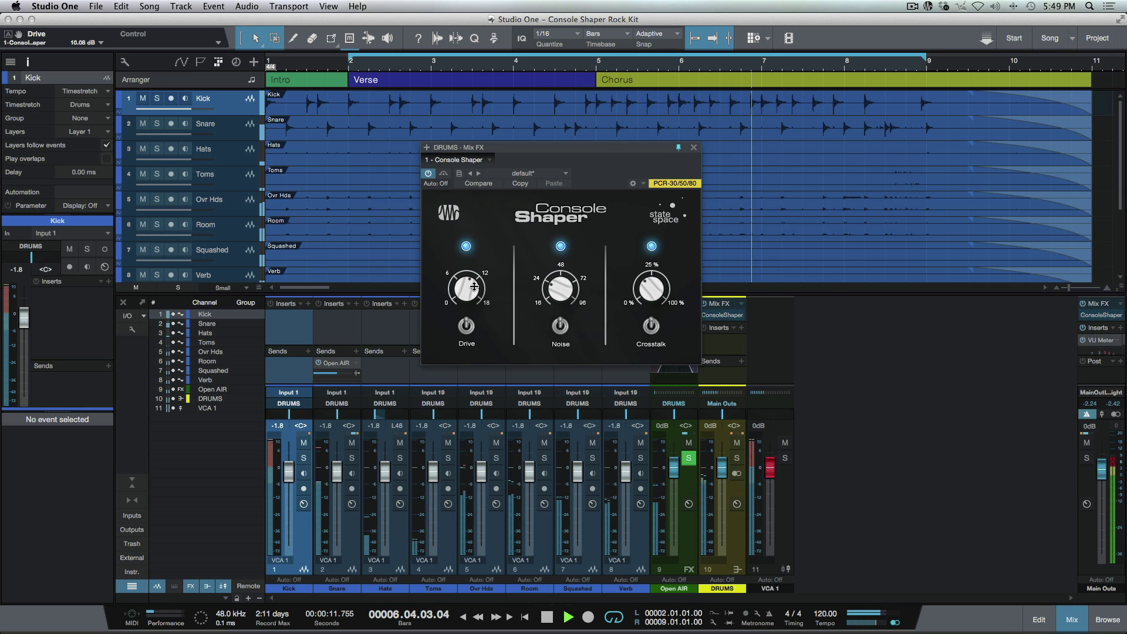
- Compare the drum loop with Console Shaper on DRUMS and the Main Mix FX bypassed, reactivate both, and stop playback
left_click(430, 174)
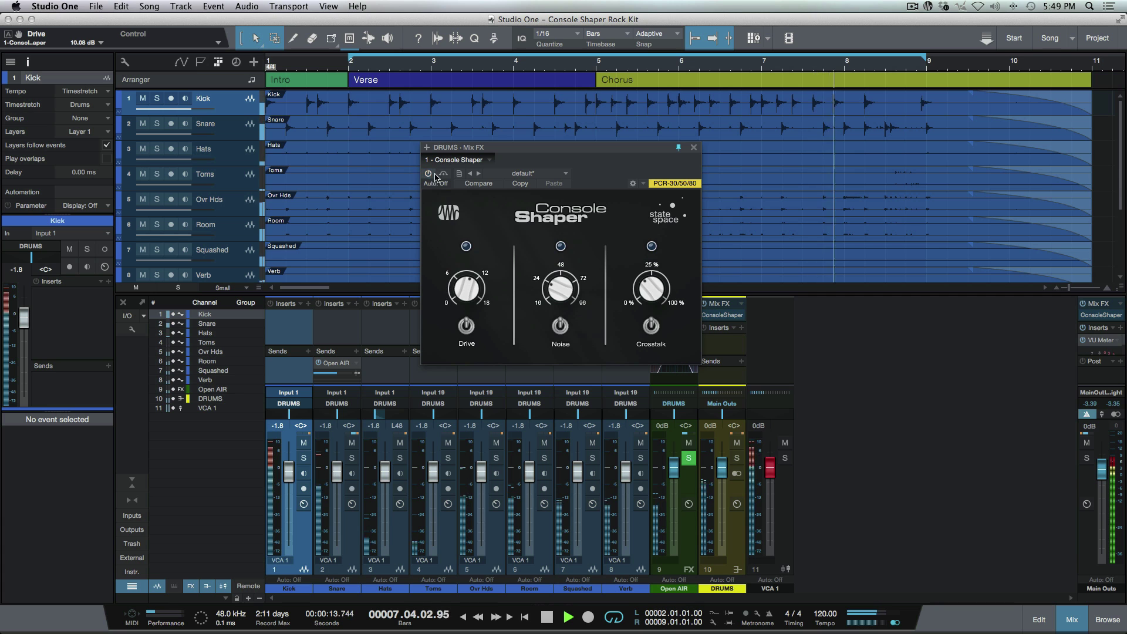
left_click(1081, 304)
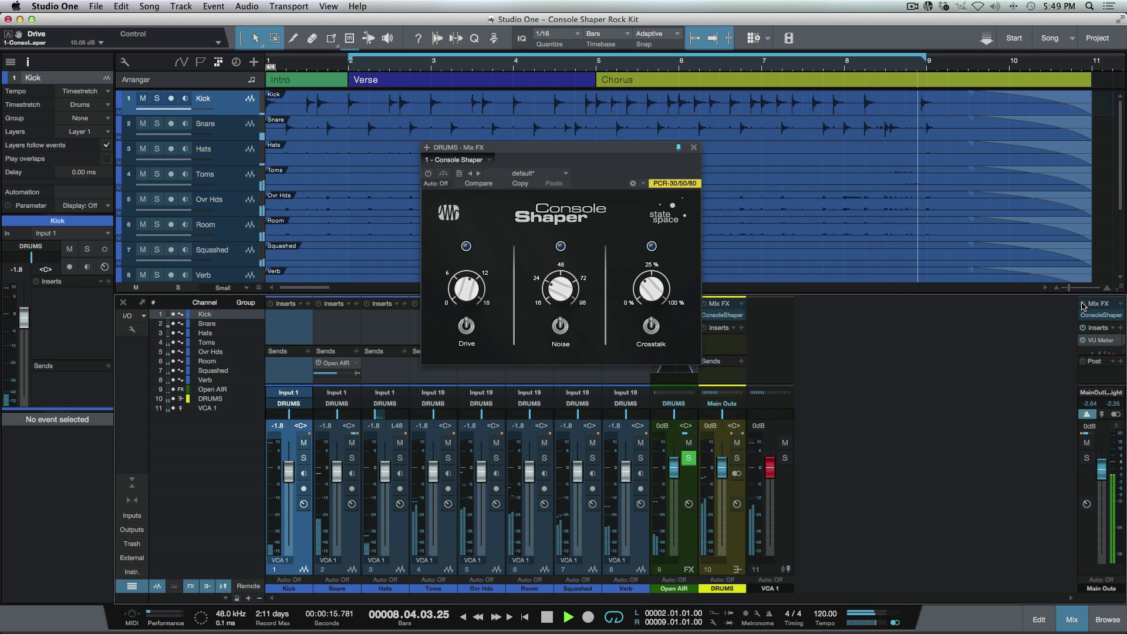
left_click(429, 173)
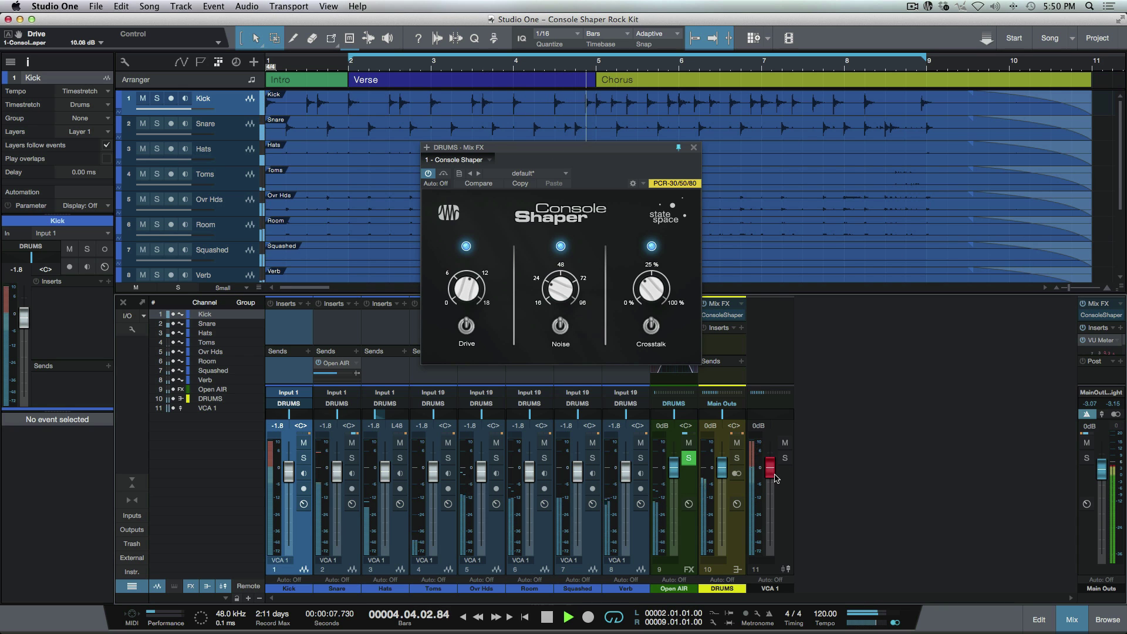
key("space")
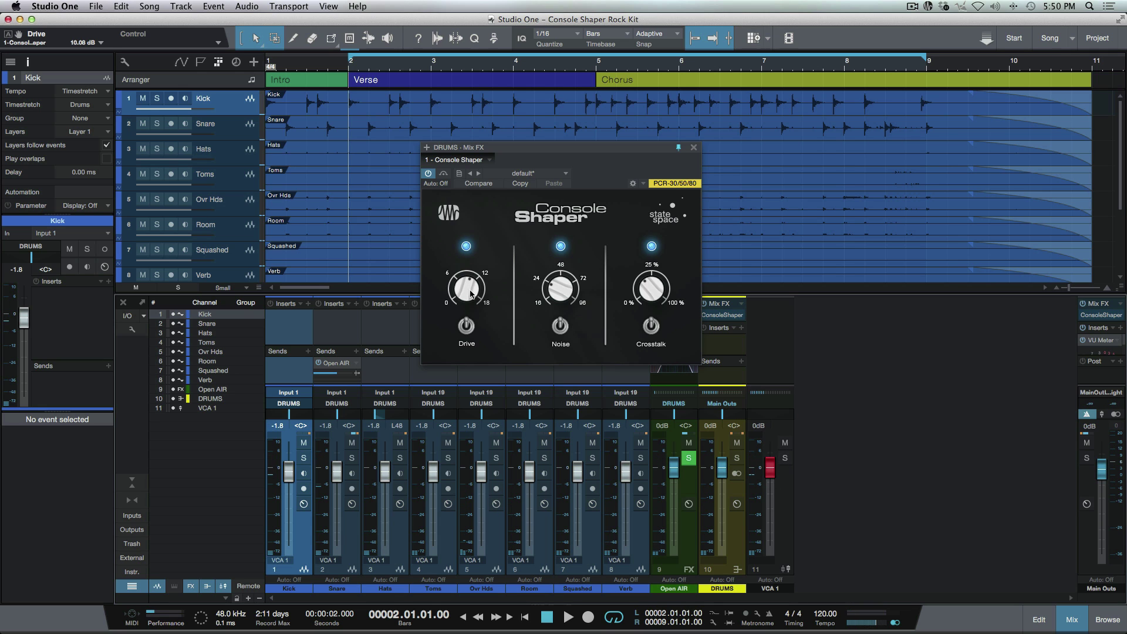
- Set Drive to about 9 dB, lower VCA 1 to -18.7 dB, and raise it to +3.9 dB during playback
left_click_drag(471, 293, 470, 295)
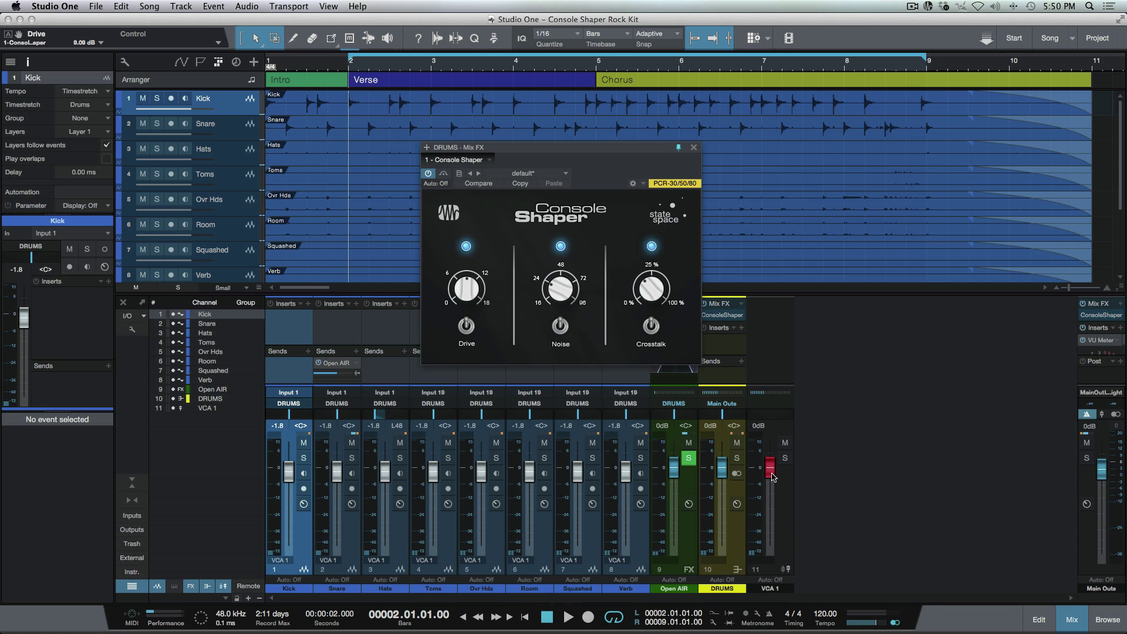
left_click_drag(474, 295, 474, 275)
left_click_drag(769, 478, 770, 505)
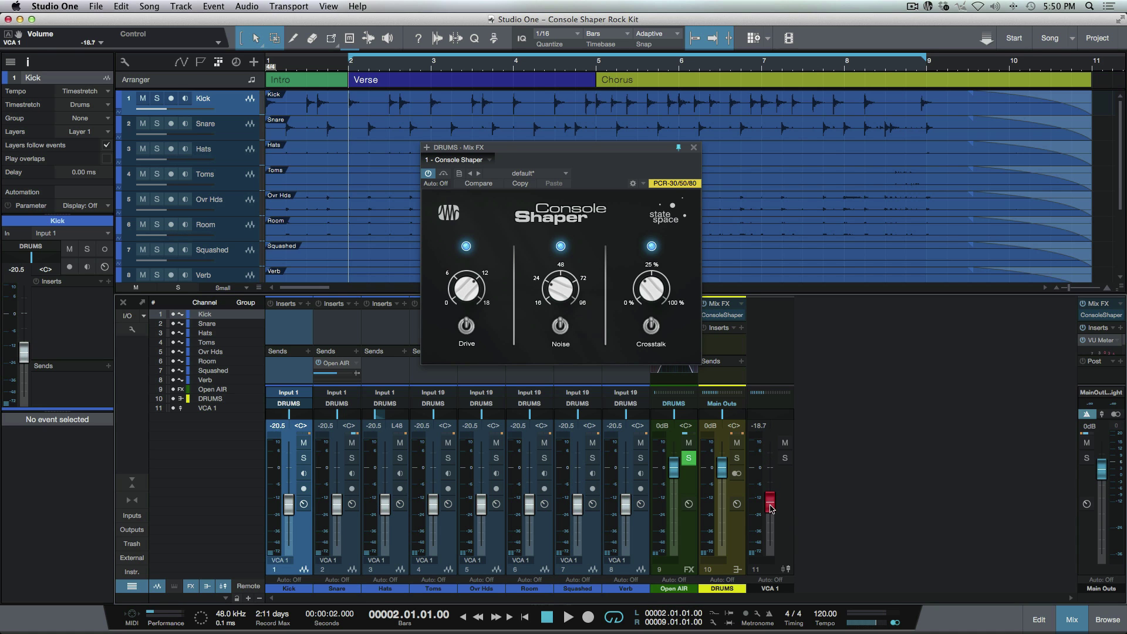
key("space")
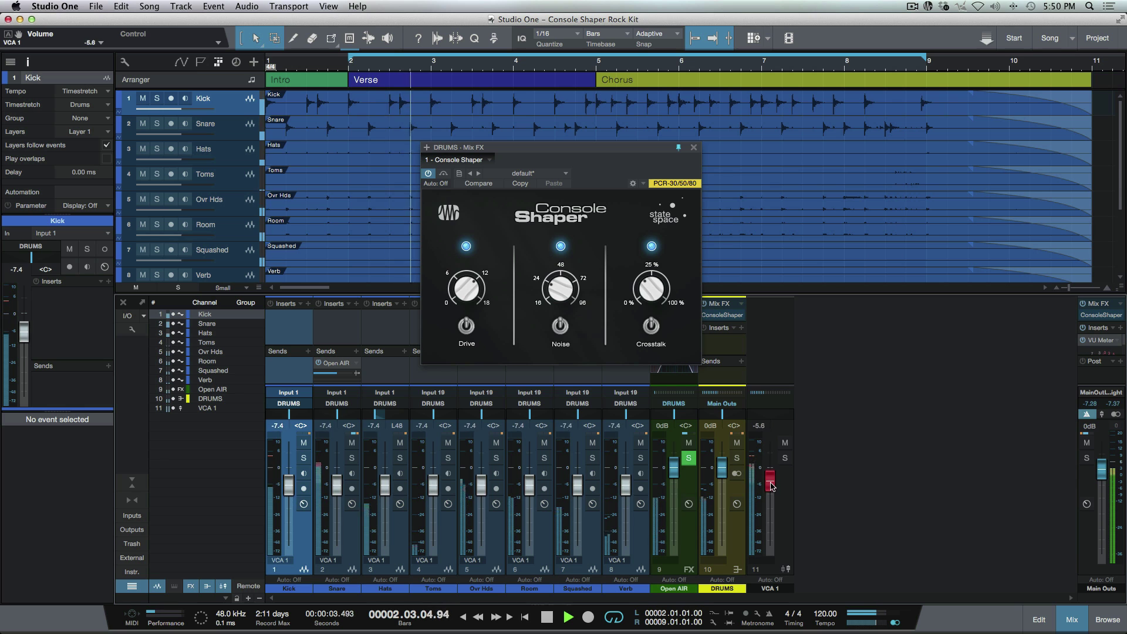
left_click_drag(770, 506, 772, 463)
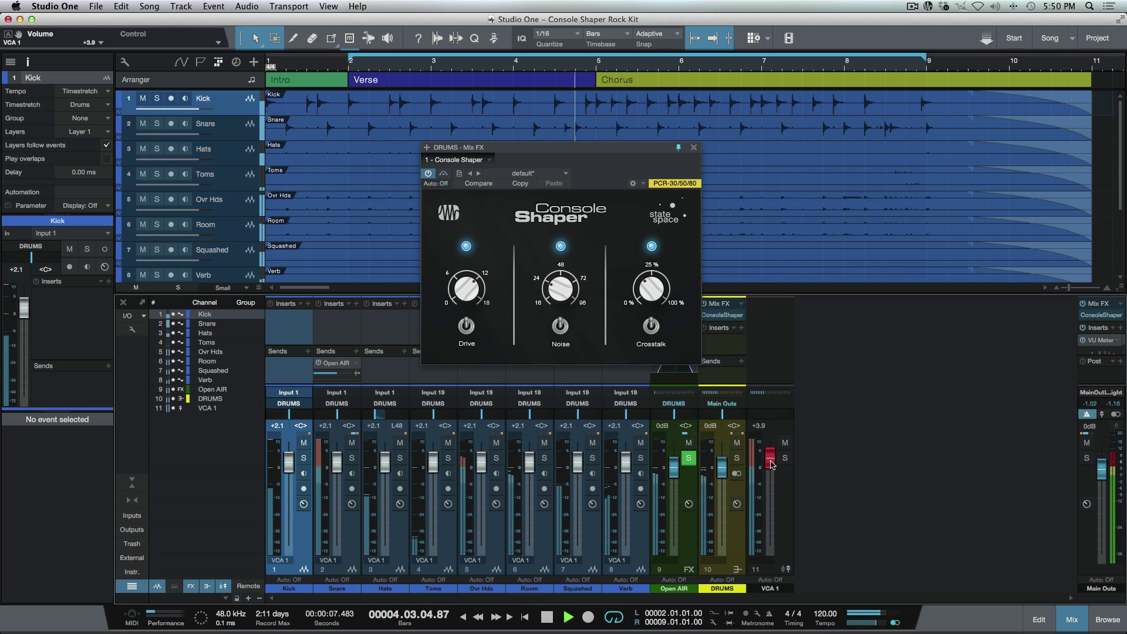
- Reduce Drive to about 3.8 dB, bring VCA 1 back near 0 dB, and set Drive to 9.81 dB
left_click_drag(471, 292, 467, 339)
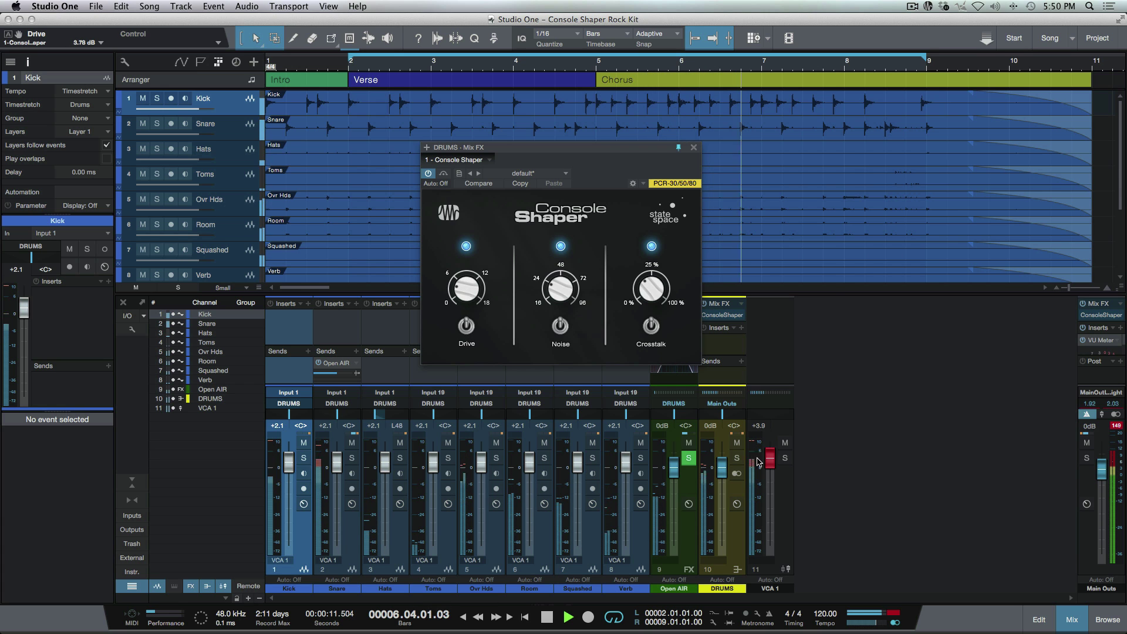
left_click_drag(769, 459, 766, 469)
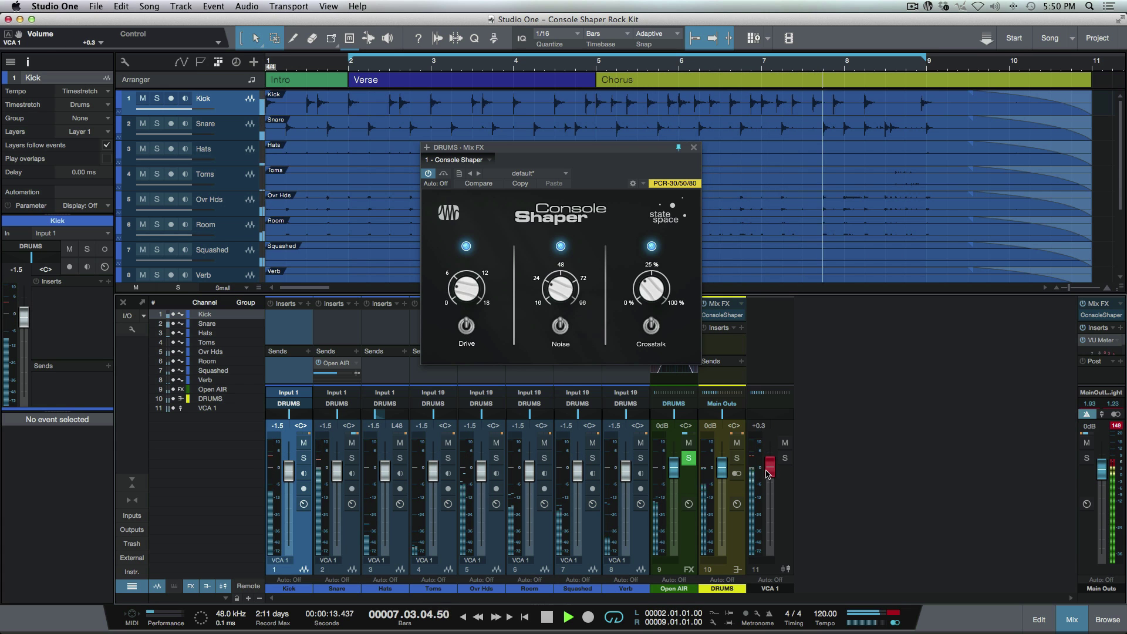
left_click_drag(467, 295, 471, 266)
- Toggle the DRUMS Console Shaper and the Main Mix FX off and on once more during playback, and stop the loop
left_click(428, 173)
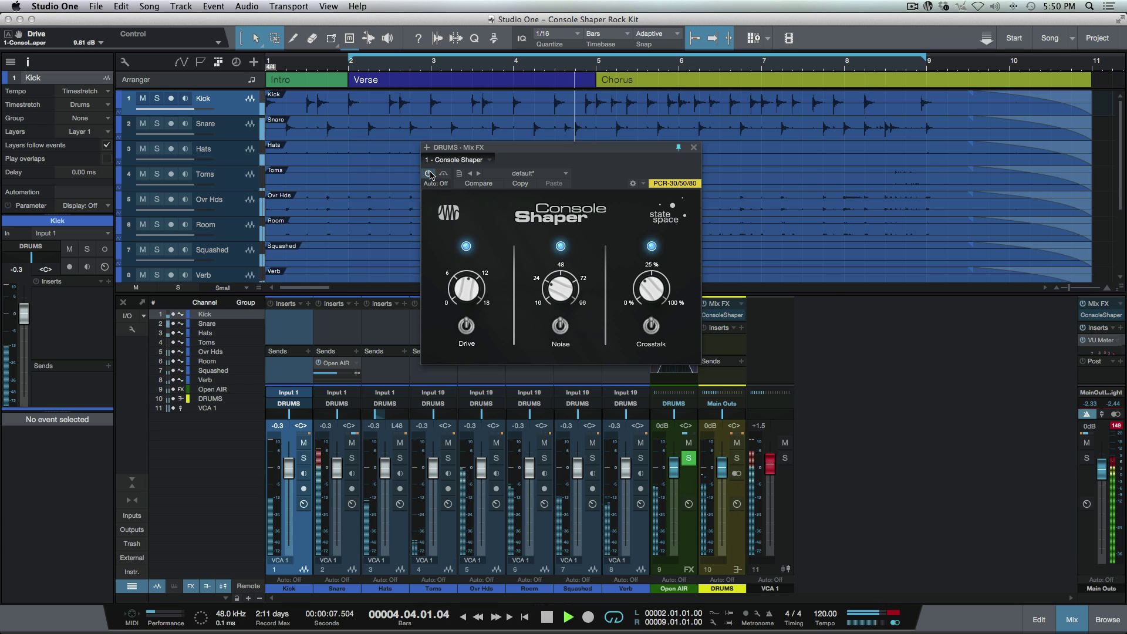
left_click(1082, 304)
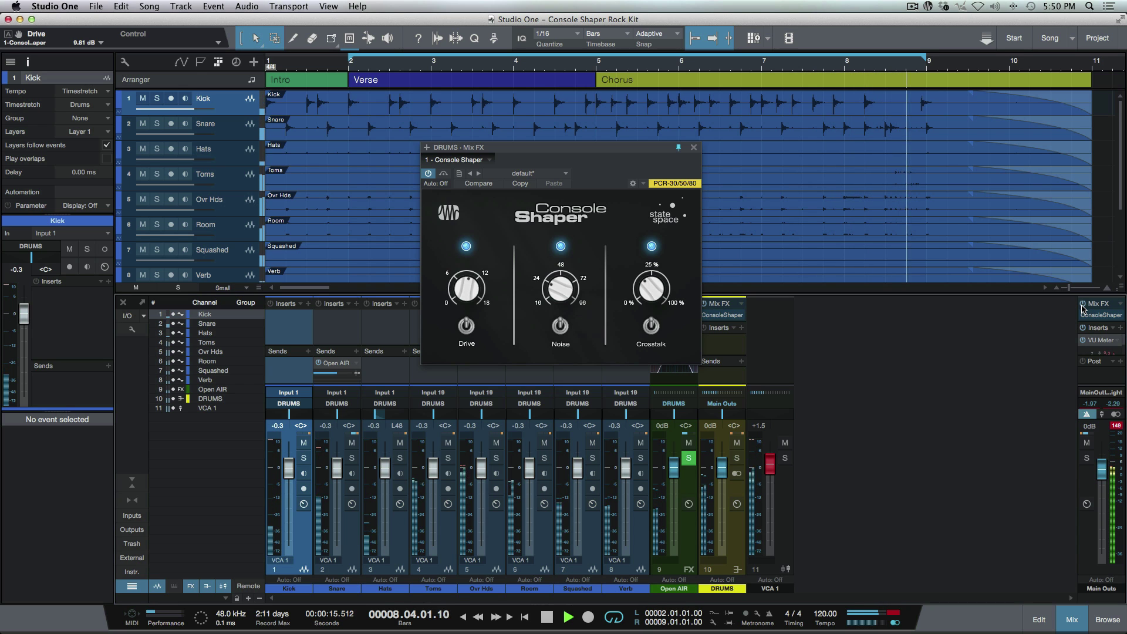
key("space")
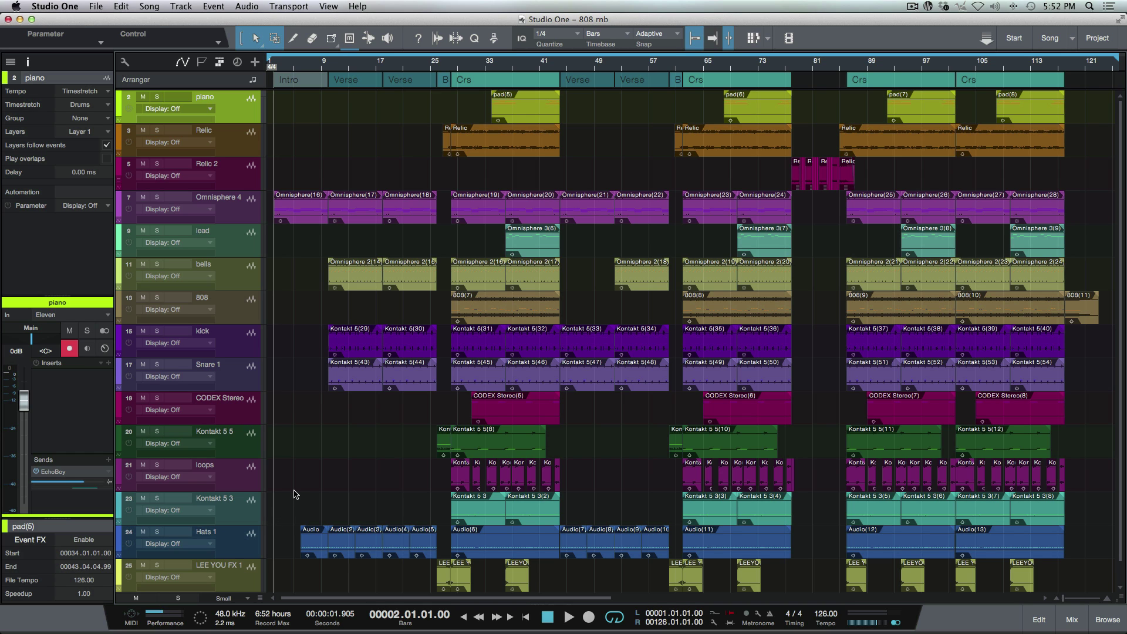
- Show the mixer in the 808 rnb song, open the Main channel's Console Shaper, and switch it on and off
key("F3")
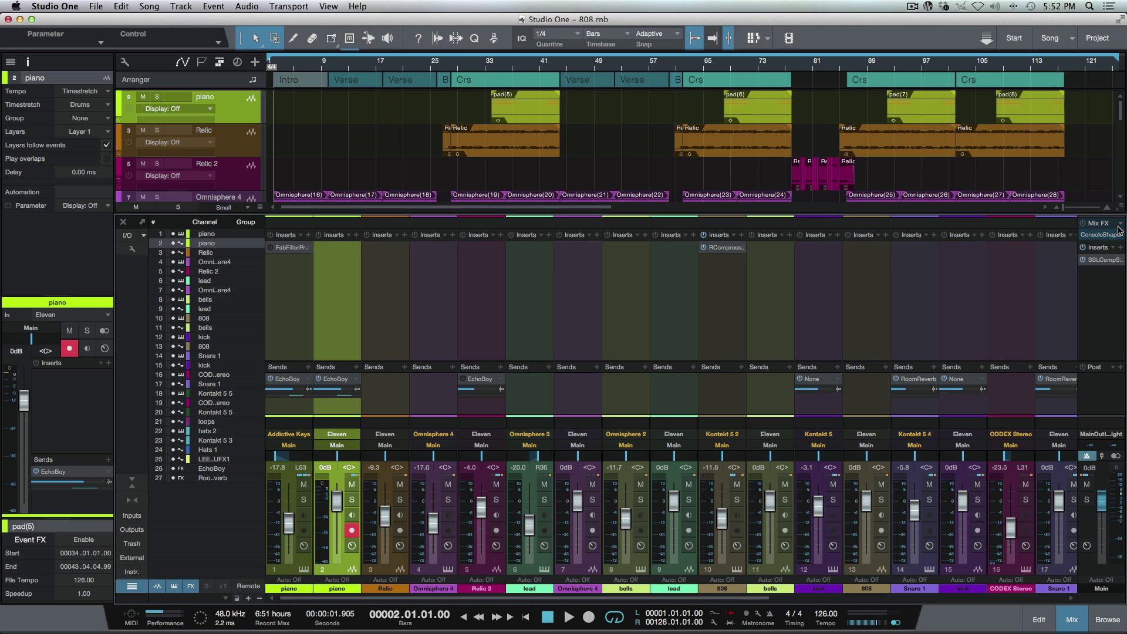
left_click(1101, 235)
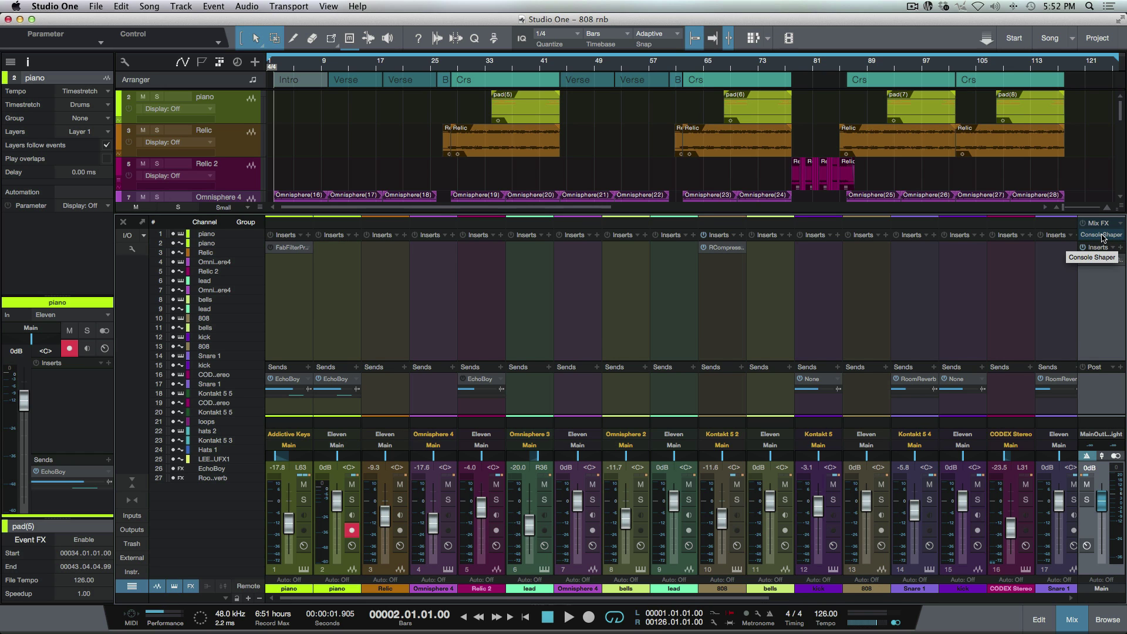
left_click(1101, 234)
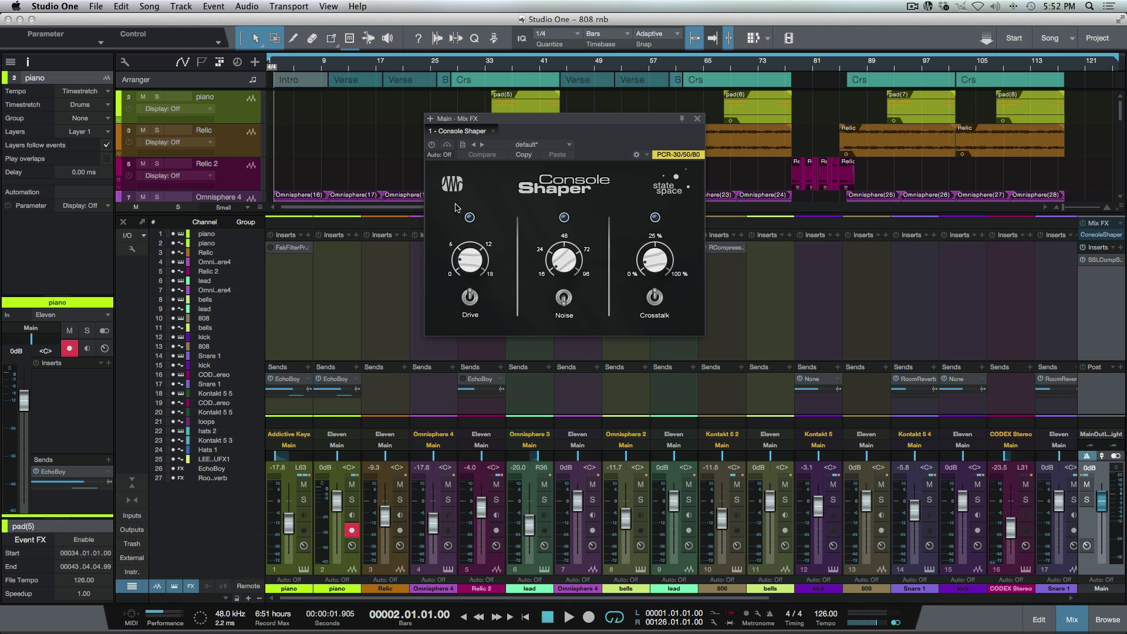
left_click(431, 145)
left_click(432, 144)
- Play the song with the mixer hidden, jump to the first Verse, and activate Console Shaper on Main
key("space")
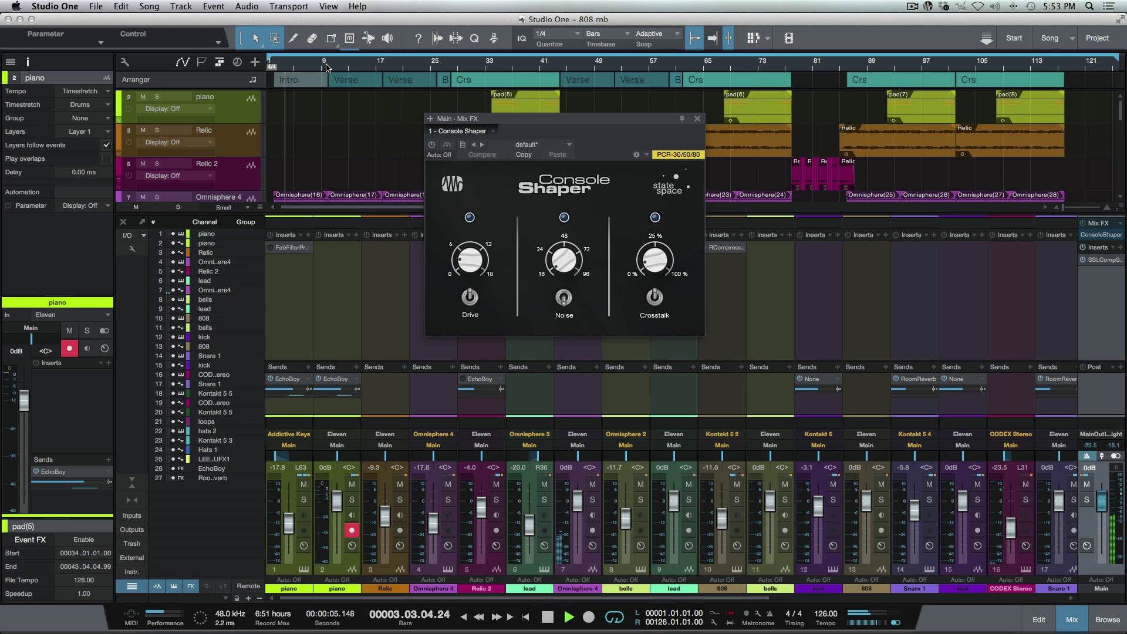
key("F3")
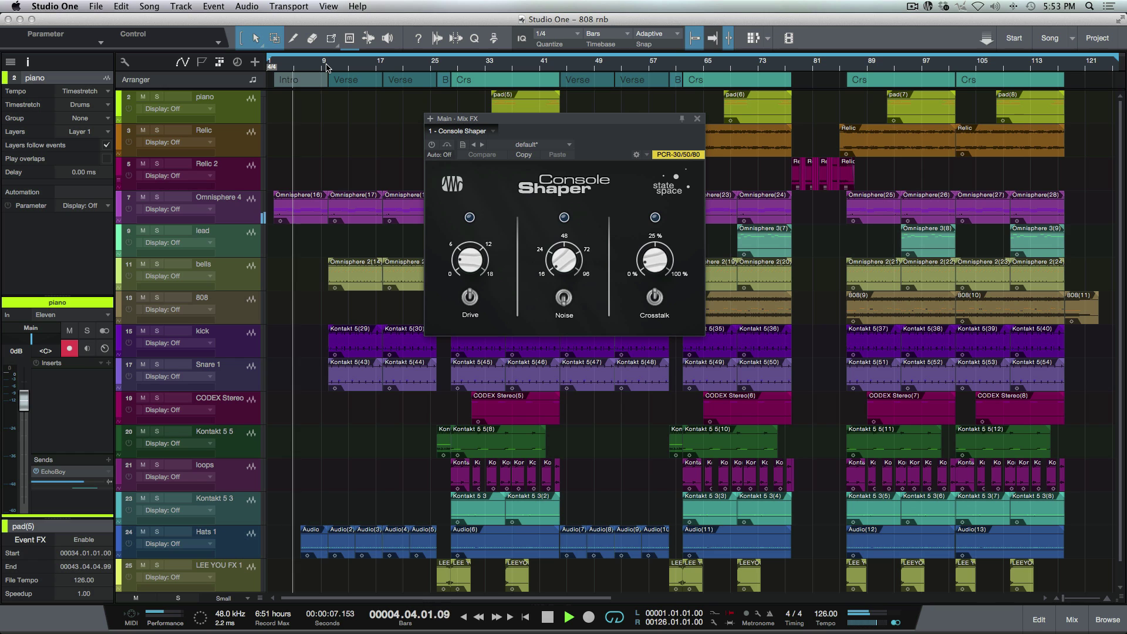
left_click(327, 67)
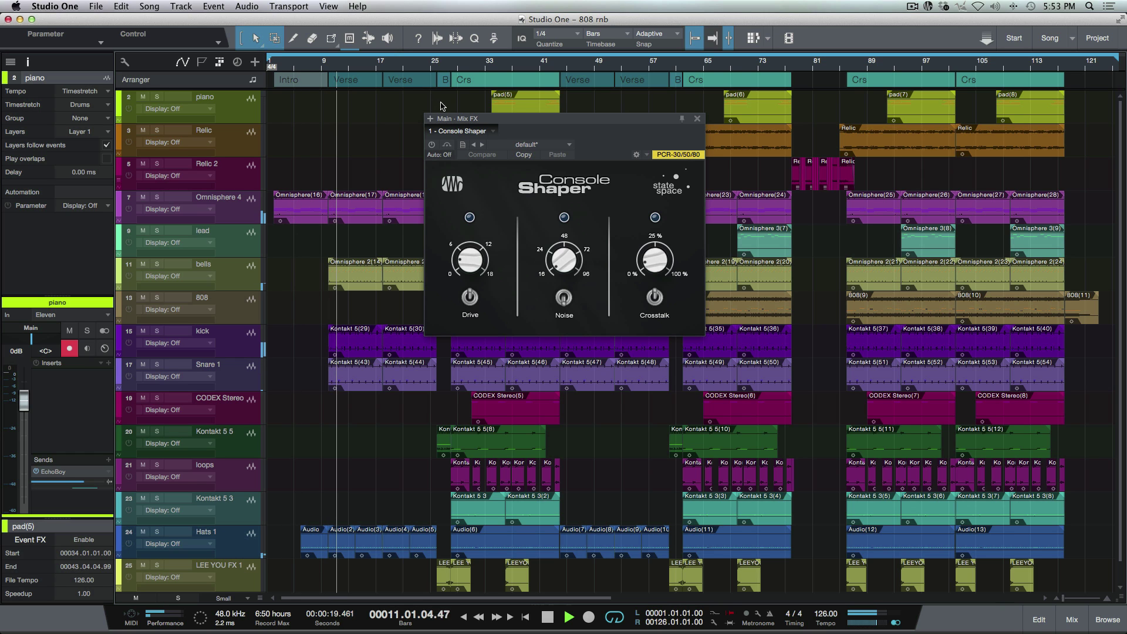
left_click(432, 145)
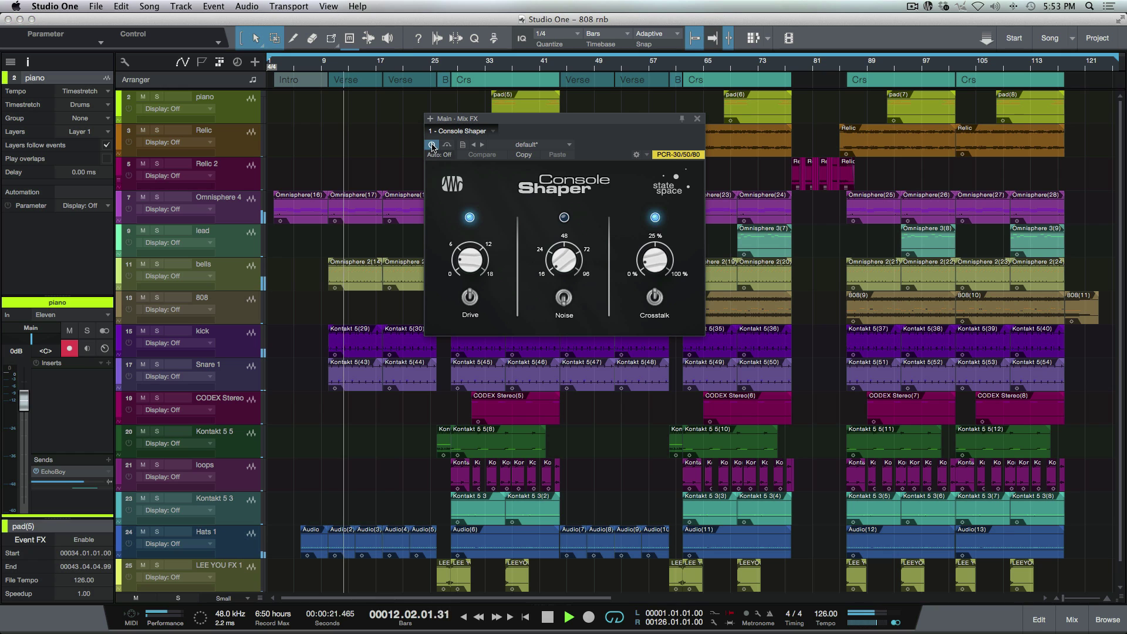
- Raise the Main Console Shaper's Drive to 18 dB, reduce it to 11.34 dB, and compare the sound with the effect bypassed
left_click_drag(467, 258, 483, 168)
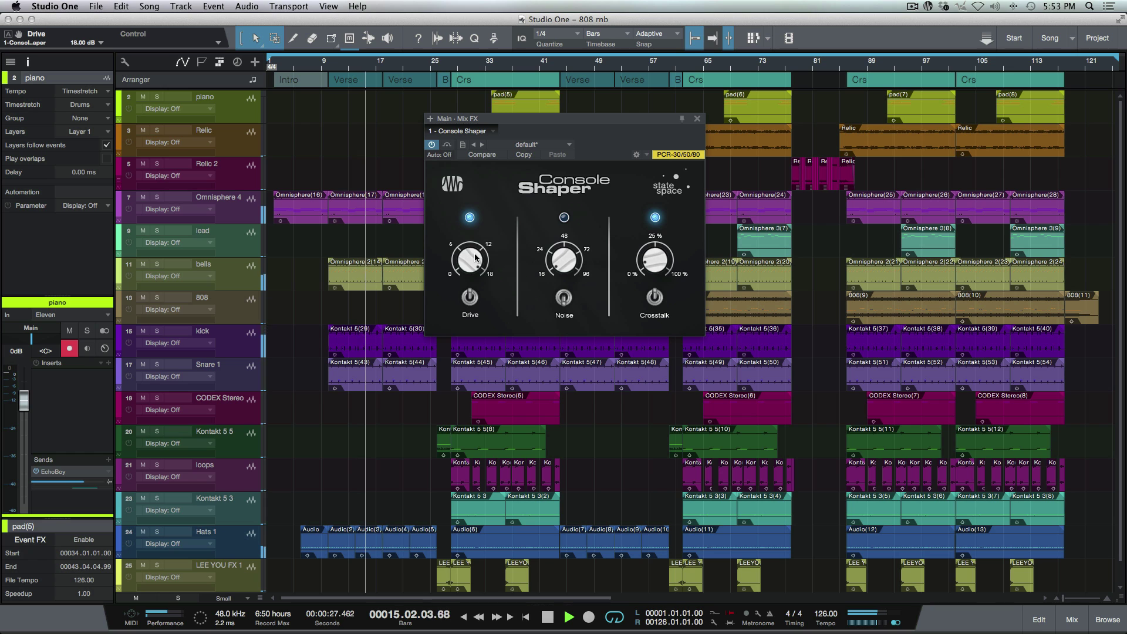
left_click_drag(474, 253, 476, 299)
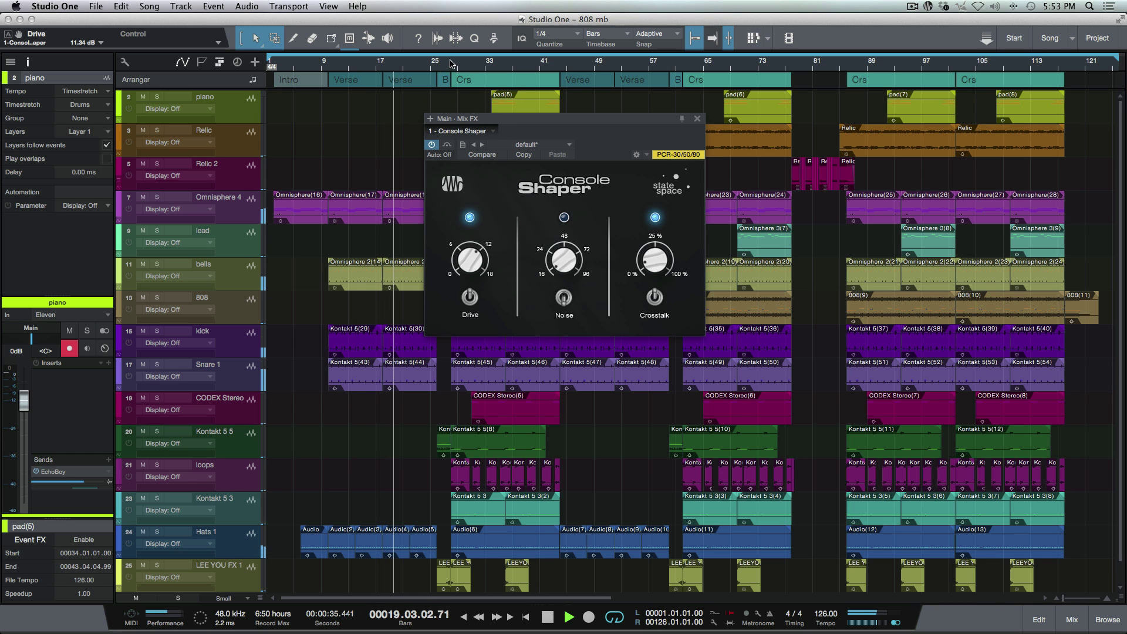
left_click_drag(495, 120, 519, 180)
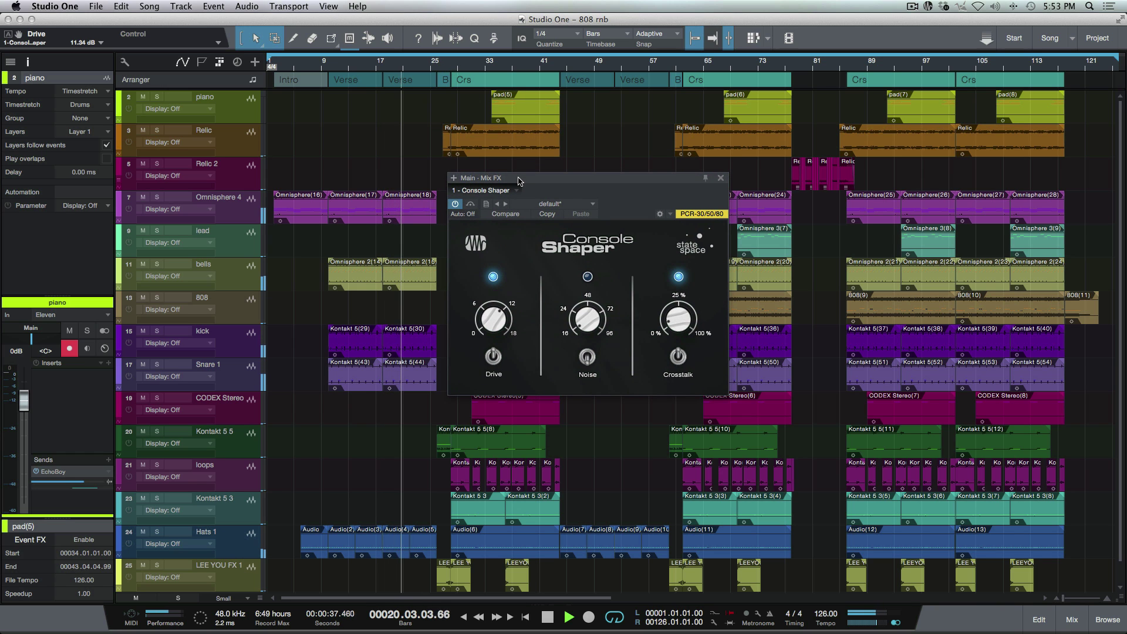
left_click(456, 204)
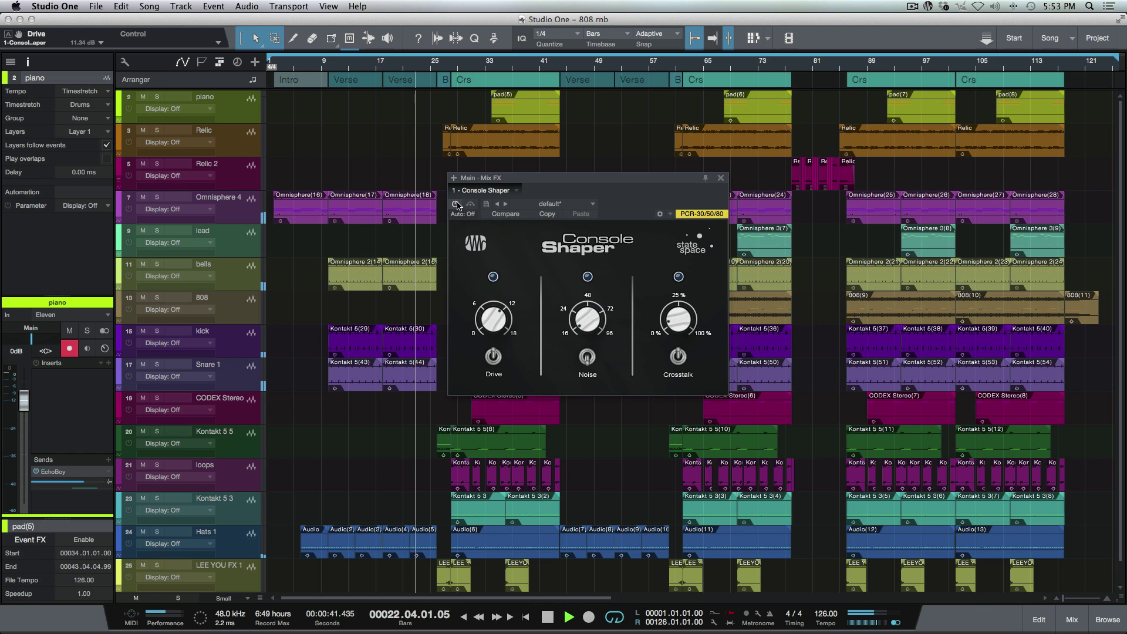
left_click(455, 204)
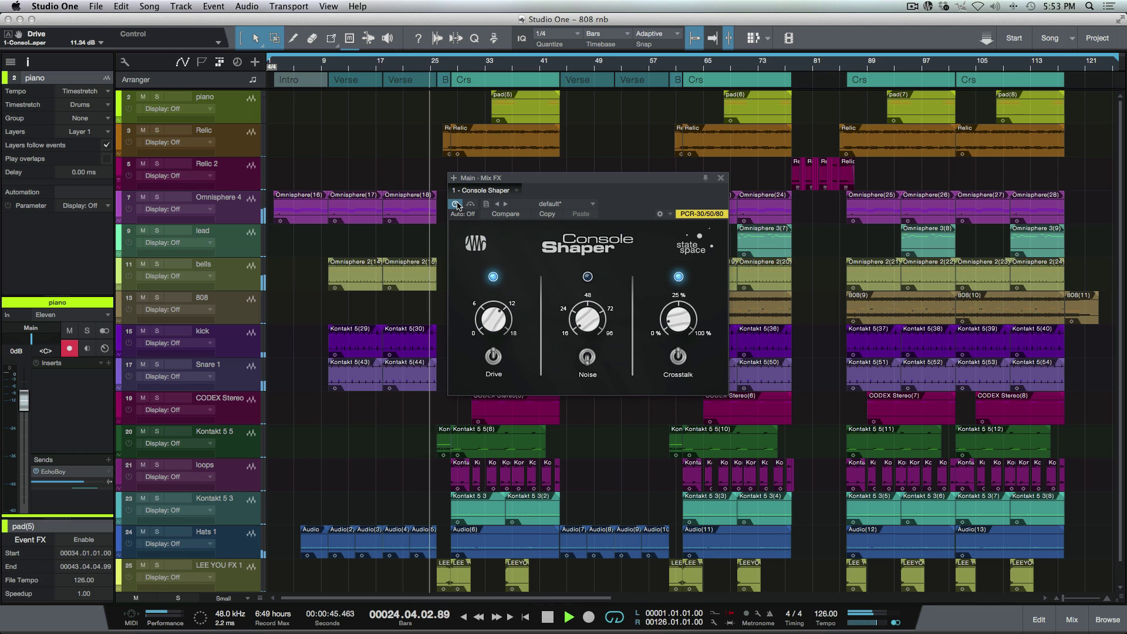
- Try Drive at 13.05 dB and about 9 dB, compare against bypass, and set Drive to 8.19 dB
left_click_drag(495, 311, 501, 306)
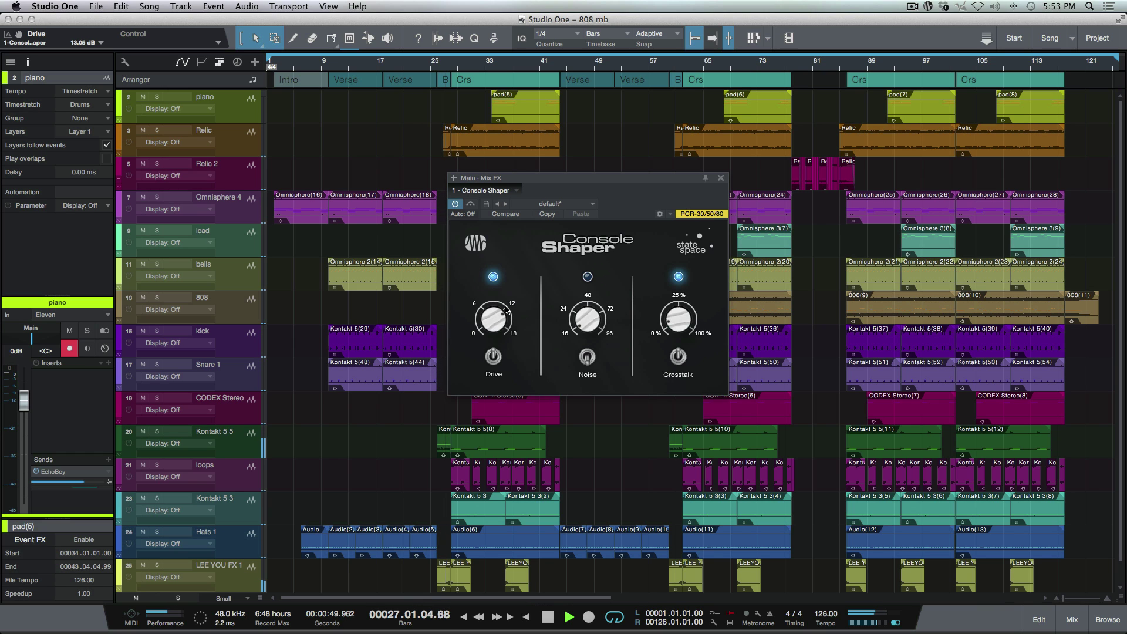
left_click_drag(492, 310, 493, 337)
left_click(455, 205)
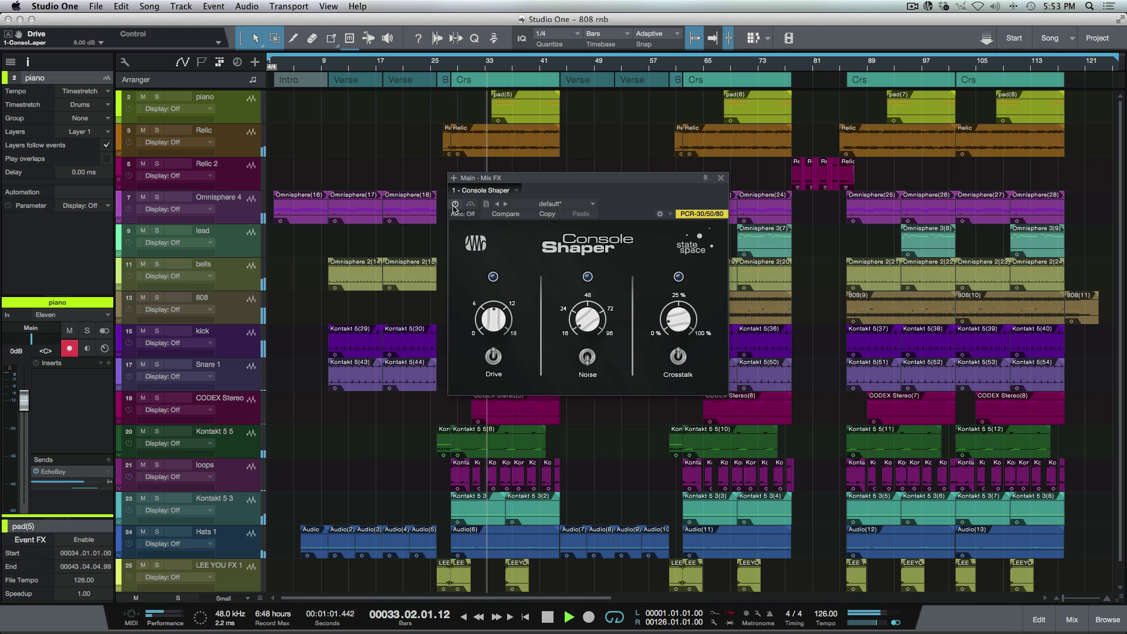
left_click(455, 205)
left_click_drag(490, 316, 488, 326)
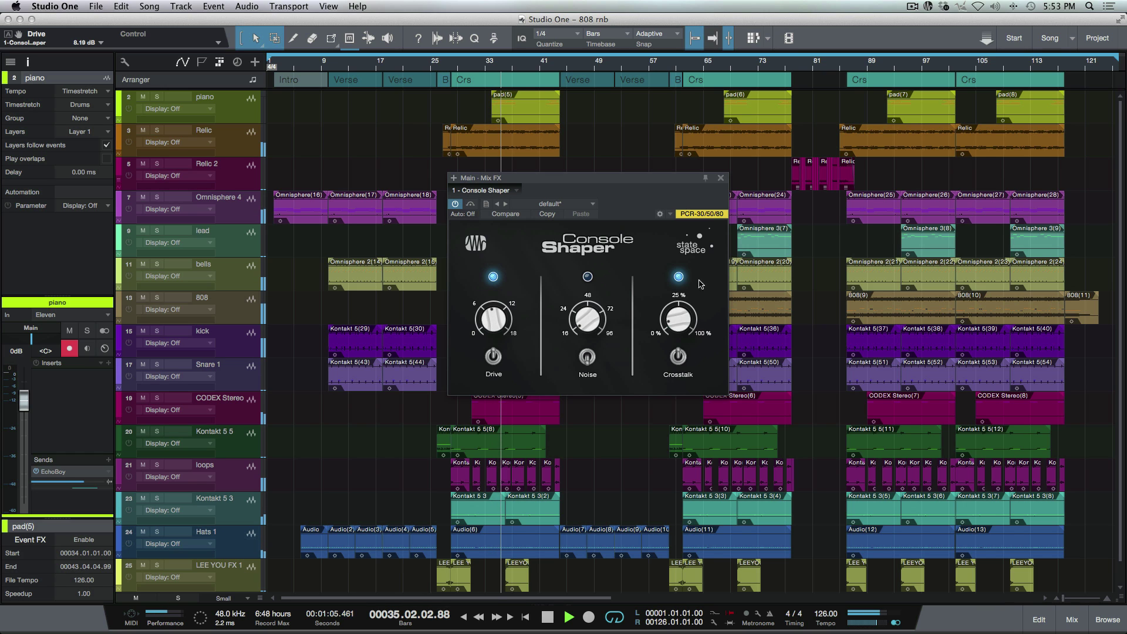
- Switch on Noise in the Main Console Shaper, raise Drive to 9.18 dB, and compare the sound against bypass
left_click(679, 326)
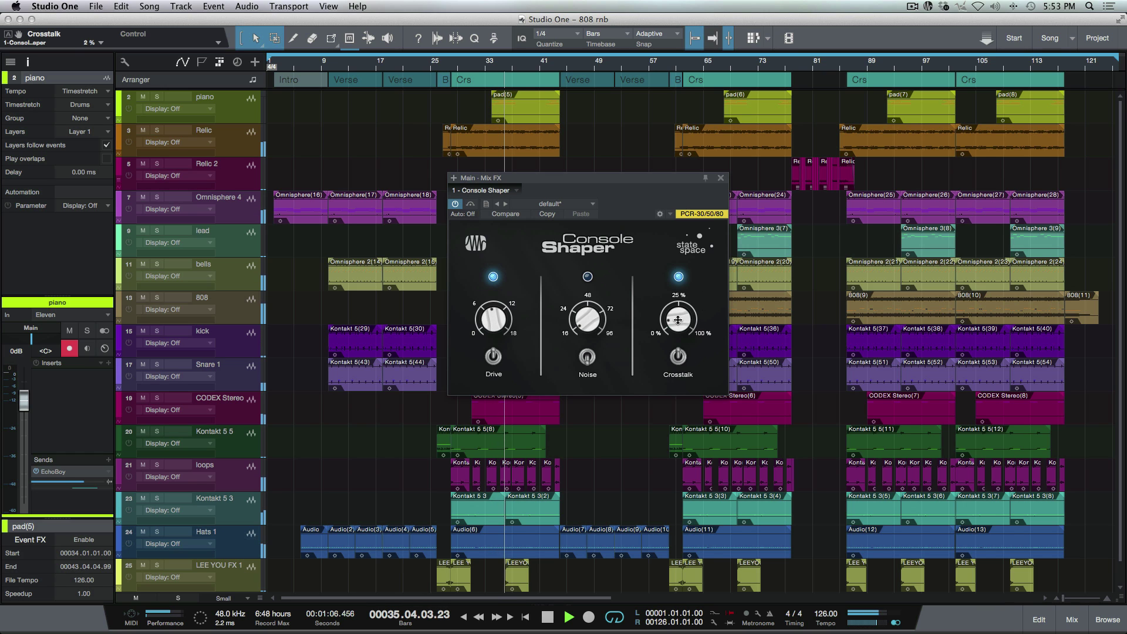
left_click(588, 357)
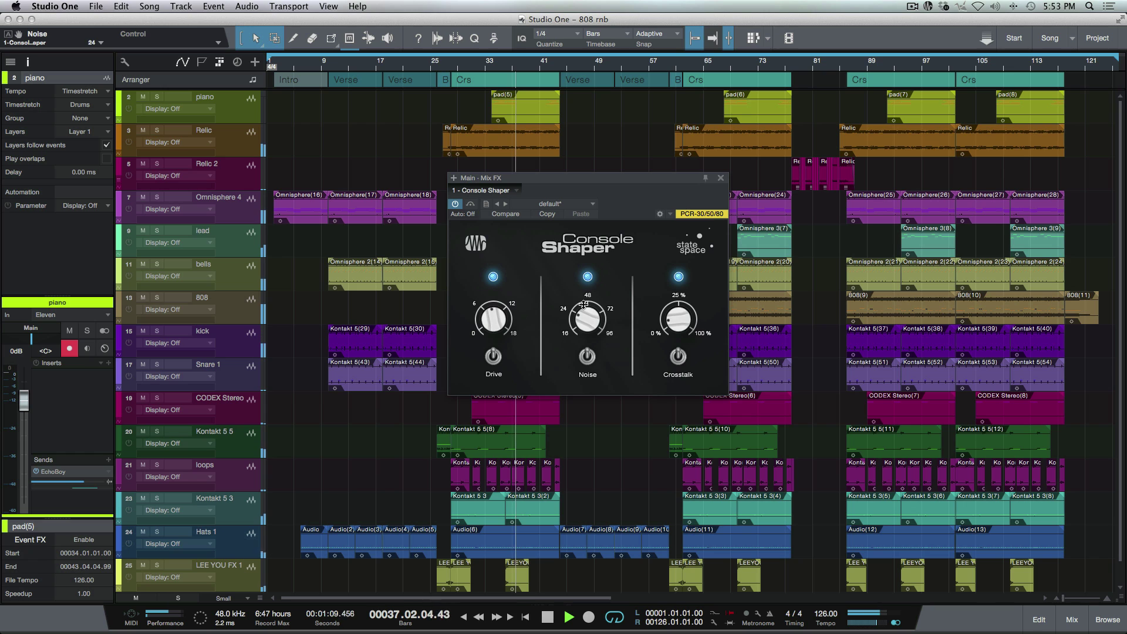
left_click_drag(498, 321, 498, 303)
left_click(455, 204)
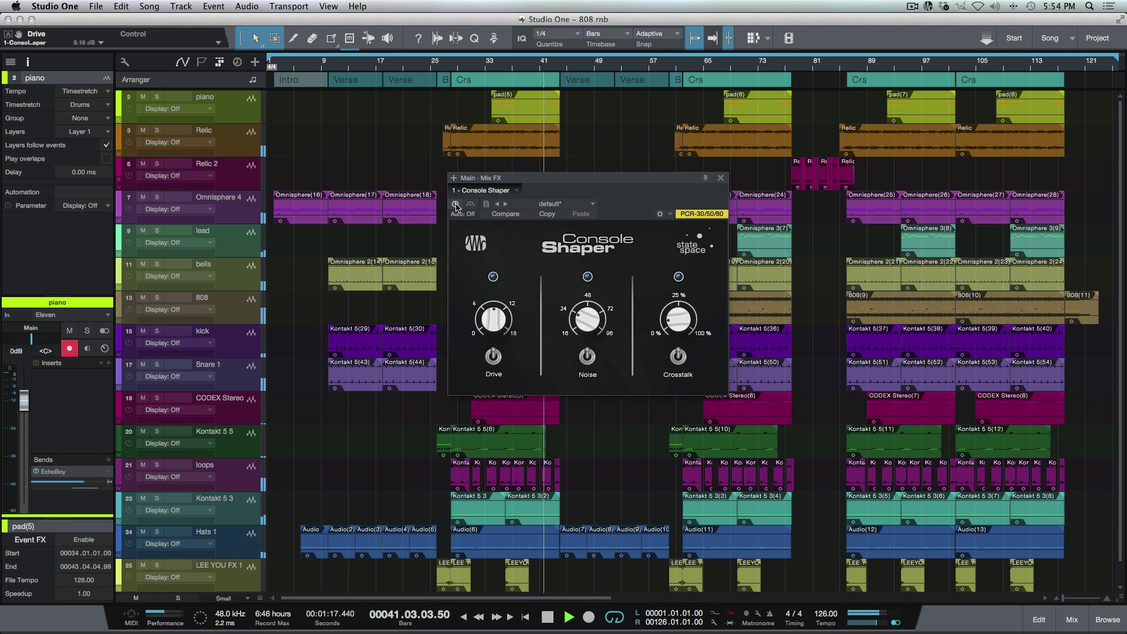
left_click(456, 204)
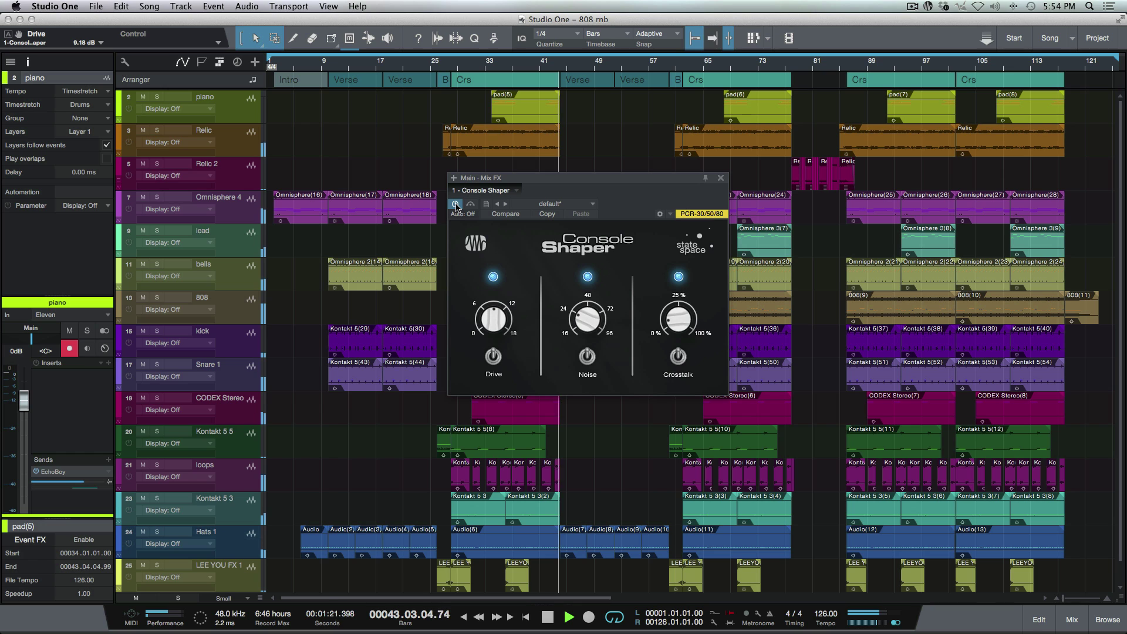
- Set the loop range to the first Crs section, play from its start, and zoom the arrangement to that section
key("space")
left_click(503, 84)
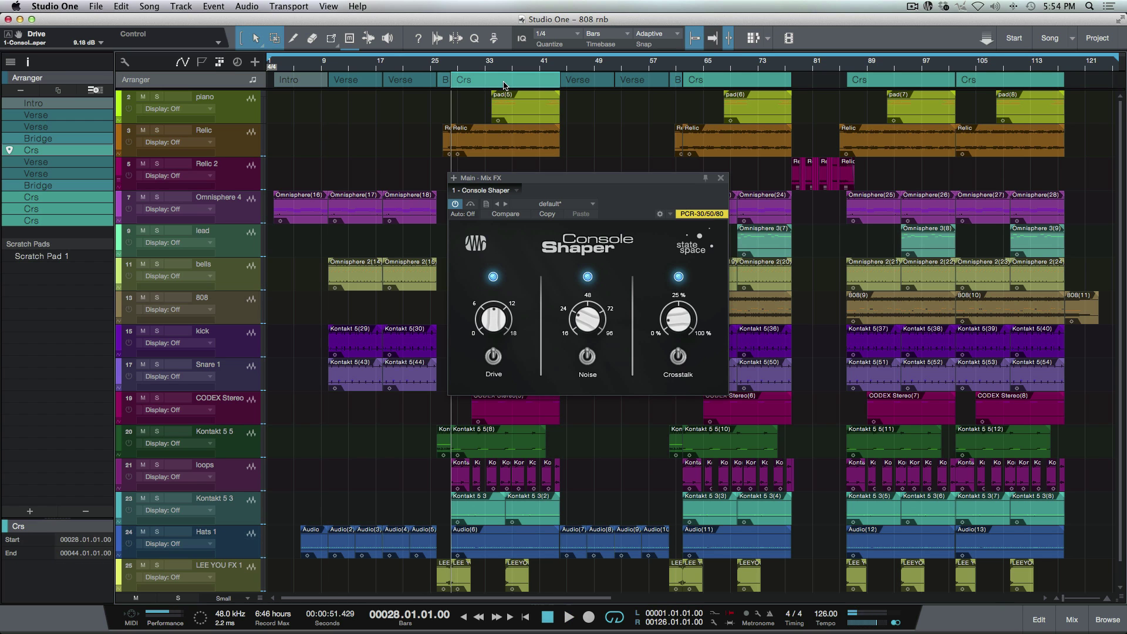
key("p")
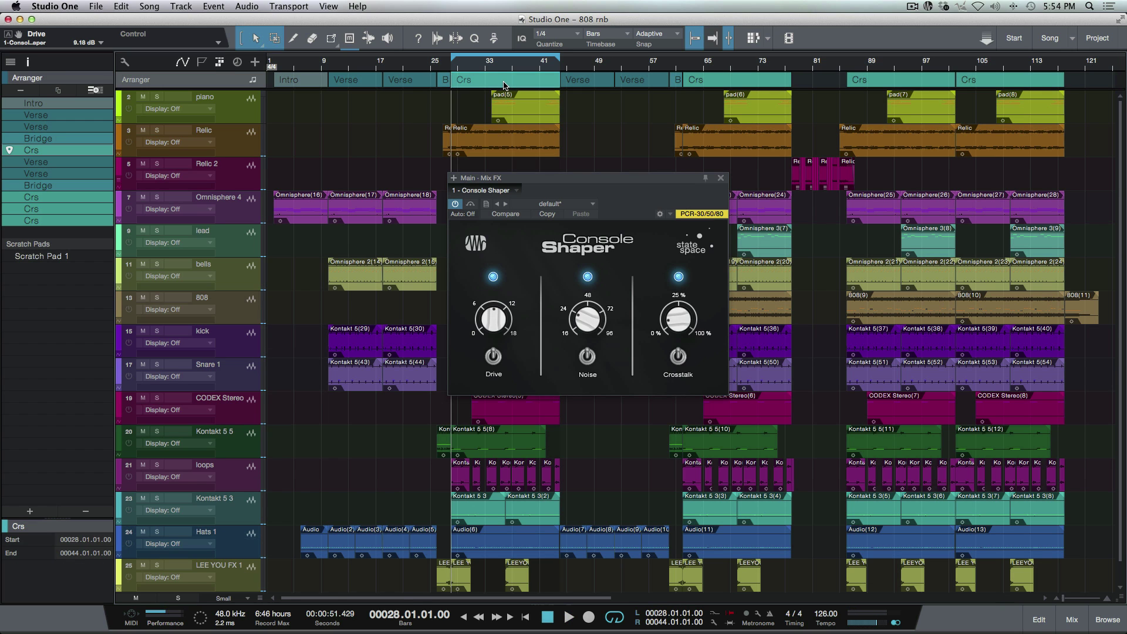
key("space")
key("z")
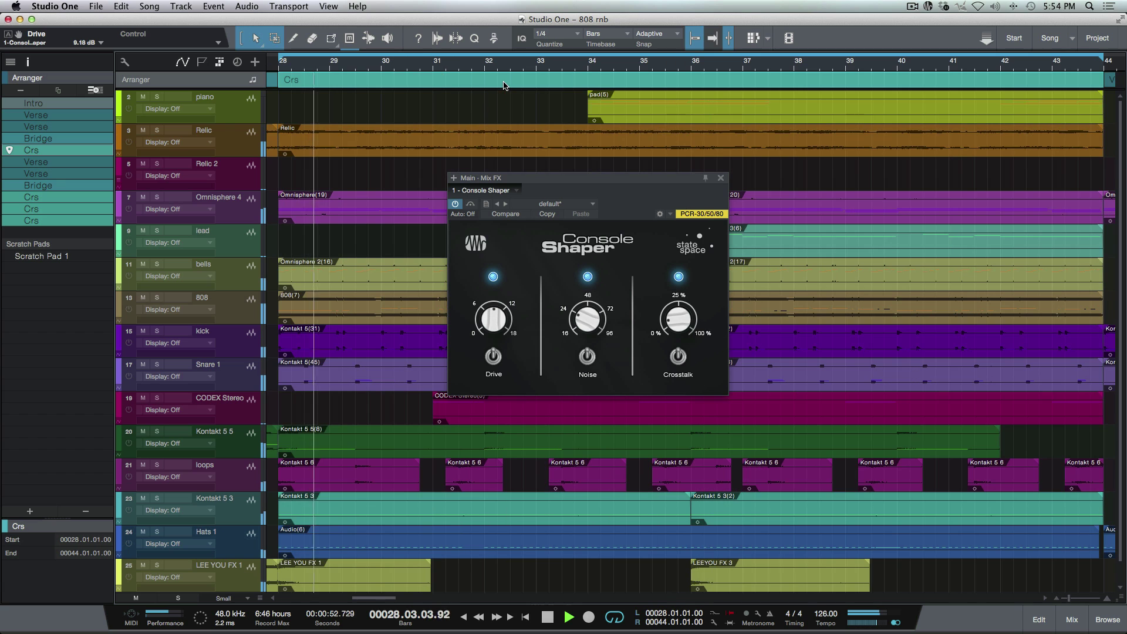
- Lower the Main Console Shaper's Drive to 8.19 dB, compare against bypass twice, set it to 8.46 dB, and stop playback
left_click_drag(492, 311, 492, 317)
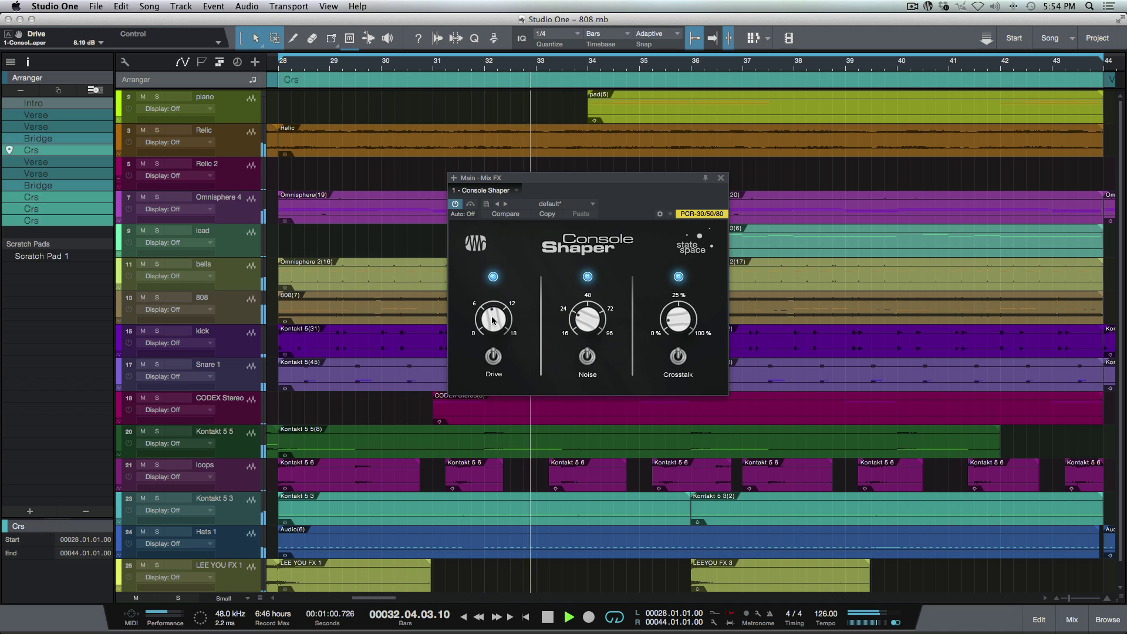
left_click(455, 204)
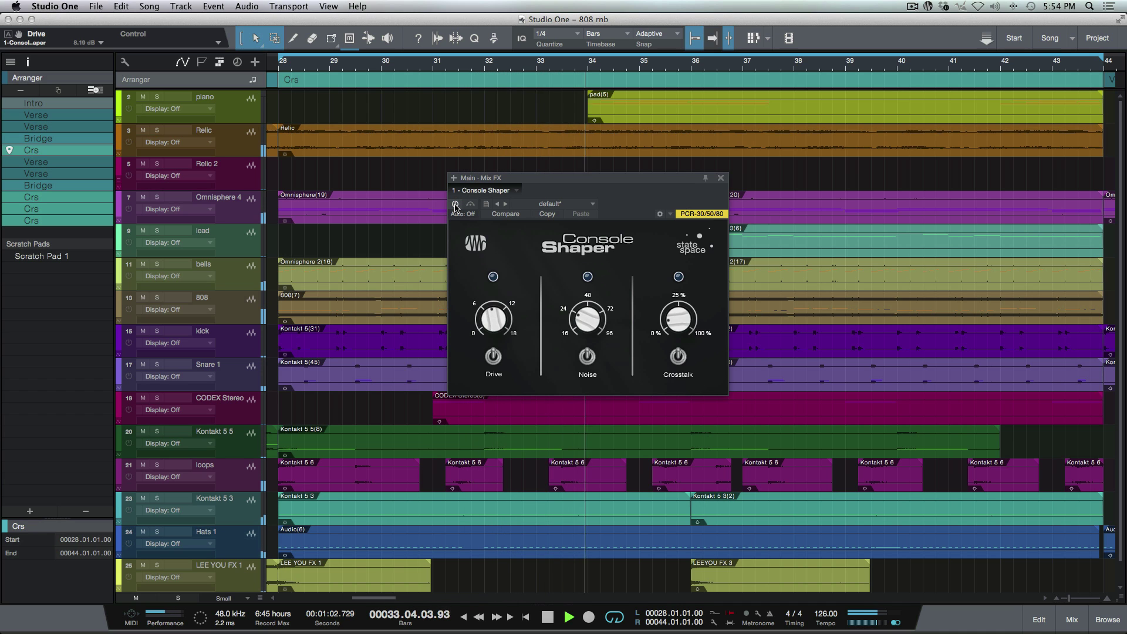
left_click(455, 204)
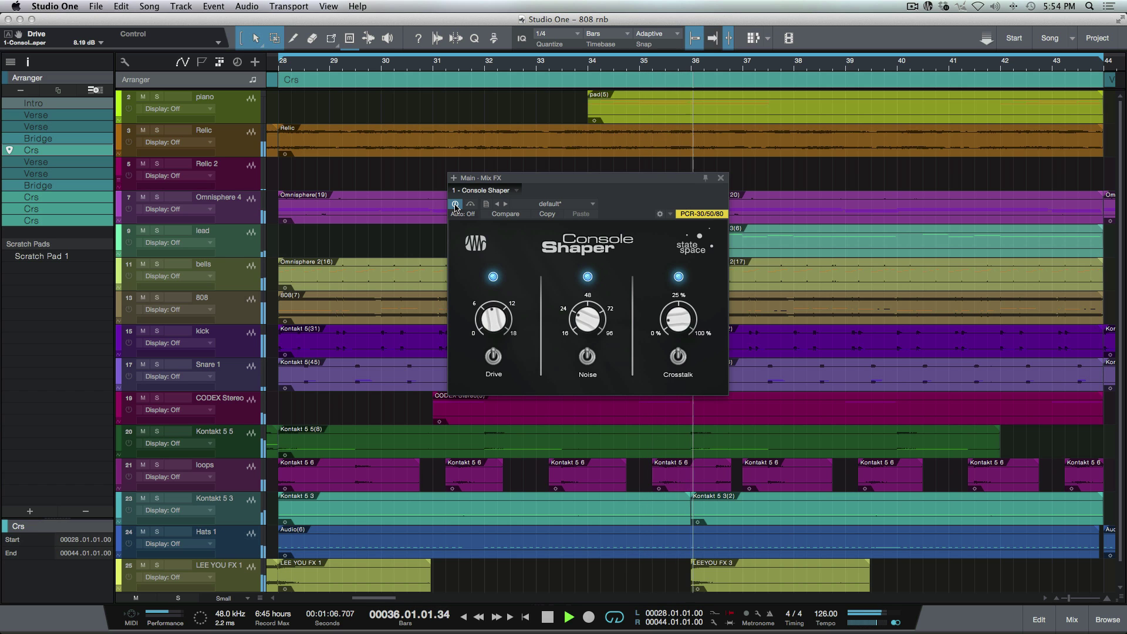
left_click(454, 204)
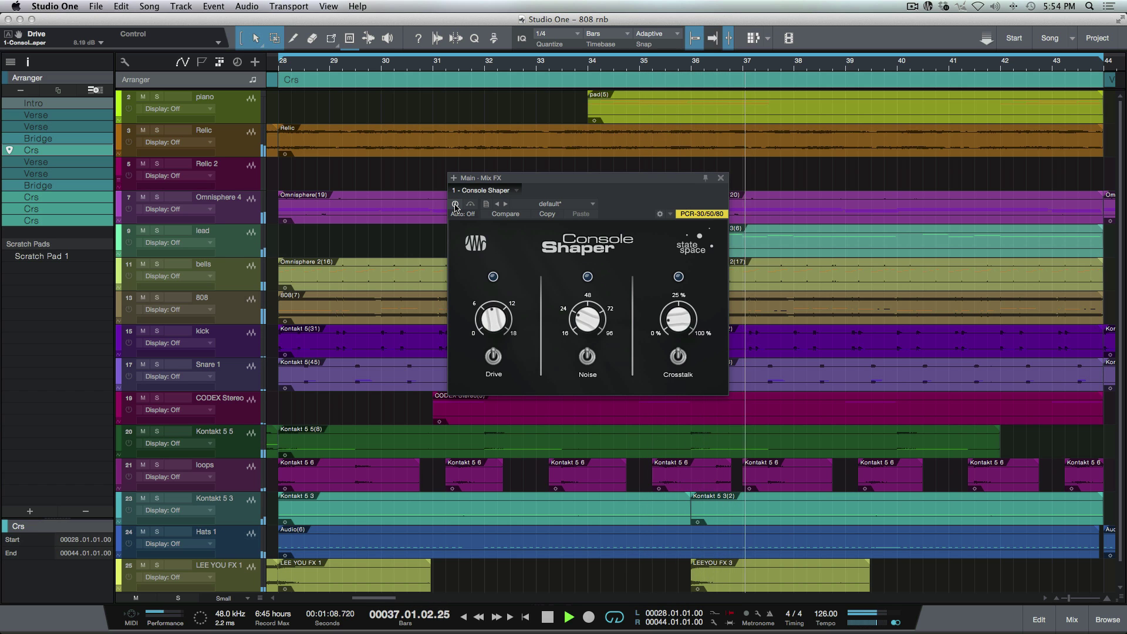
left_click(454, 204)
left_click_drag(488, 313, 487, 311)
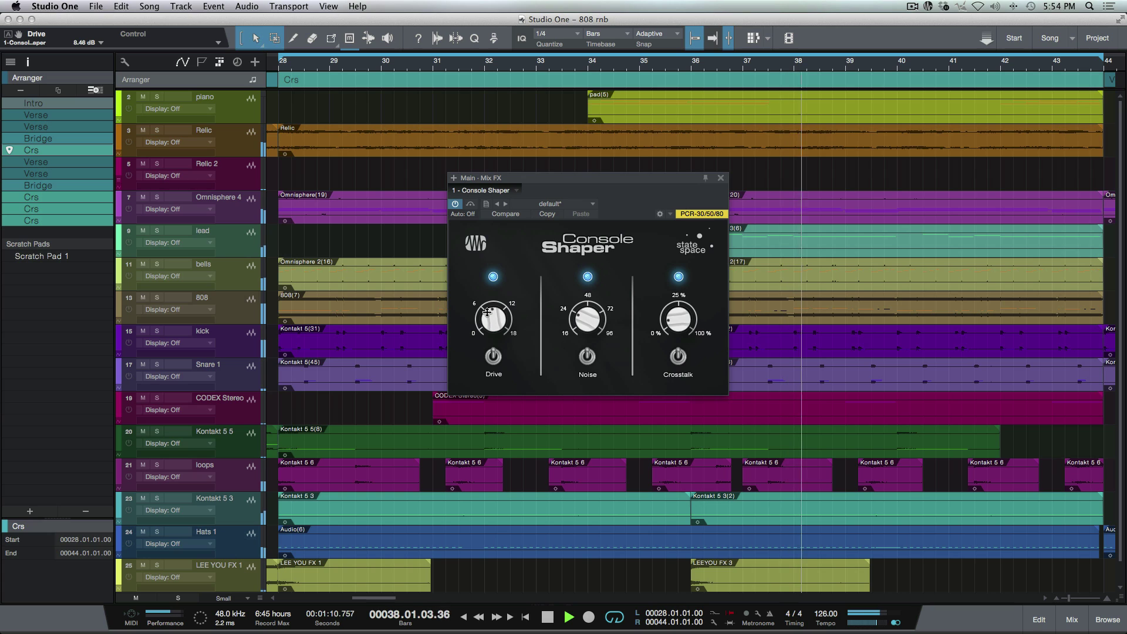
key("space")
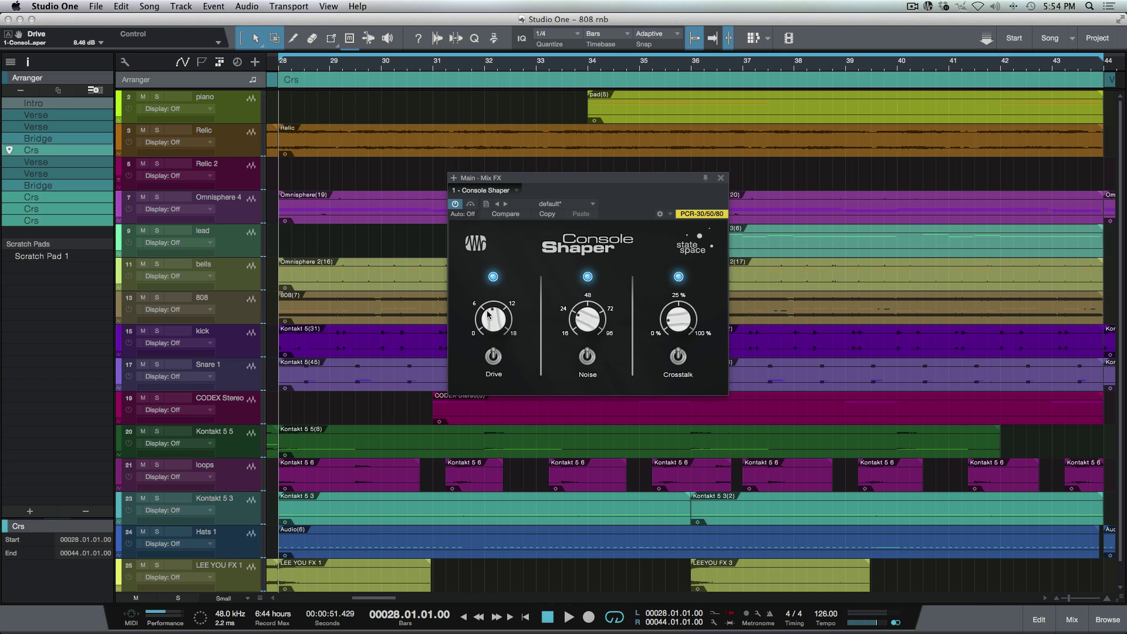
- Show the mixer, close the Main channel's Console Shaper window, and look through the remaining mixer channels
key("F3")
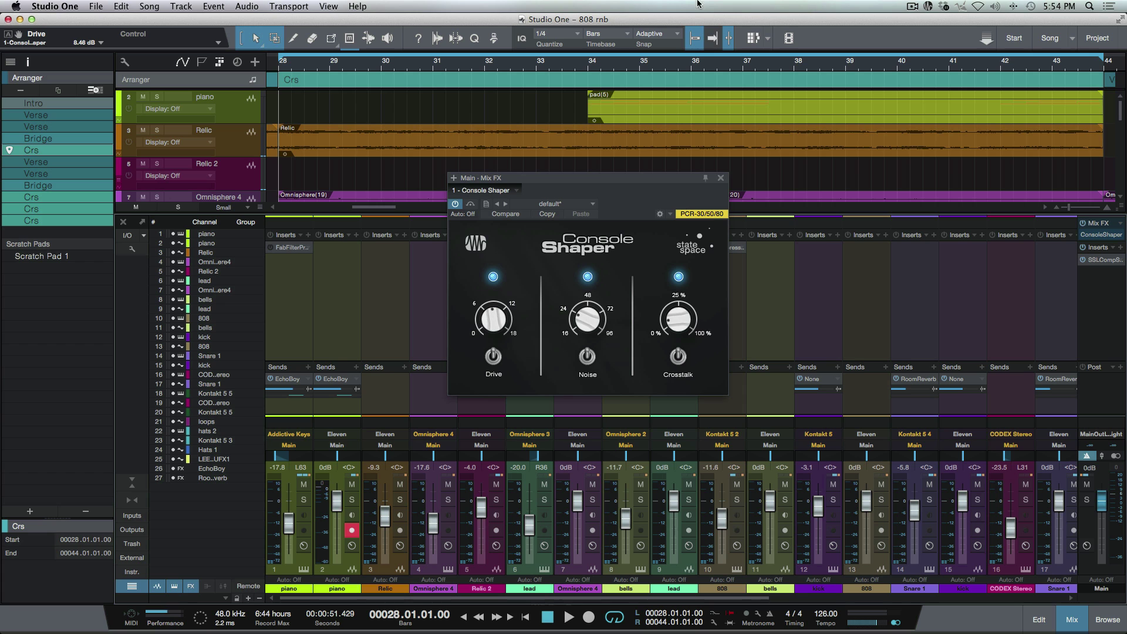
left_click(721, 178)
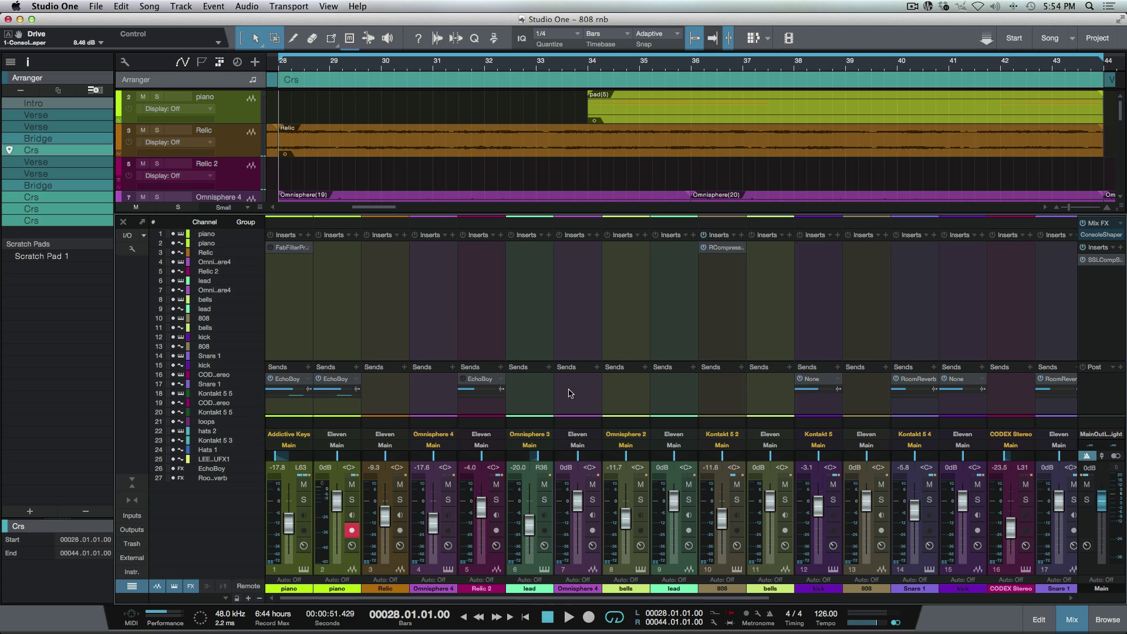
scroll(575, 392, "right", 10)
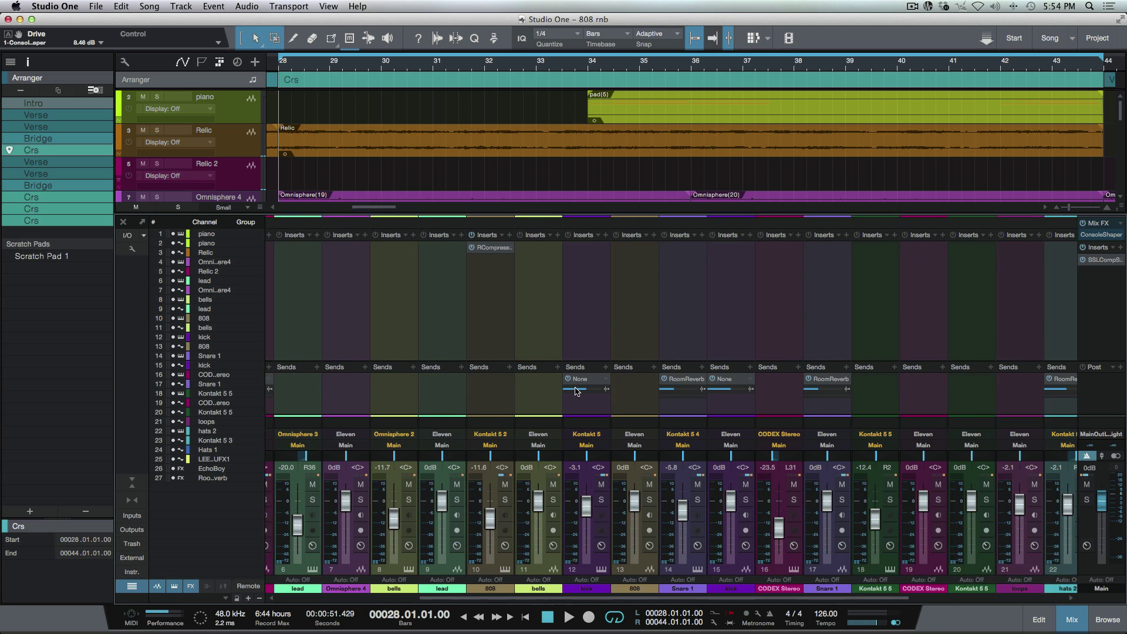